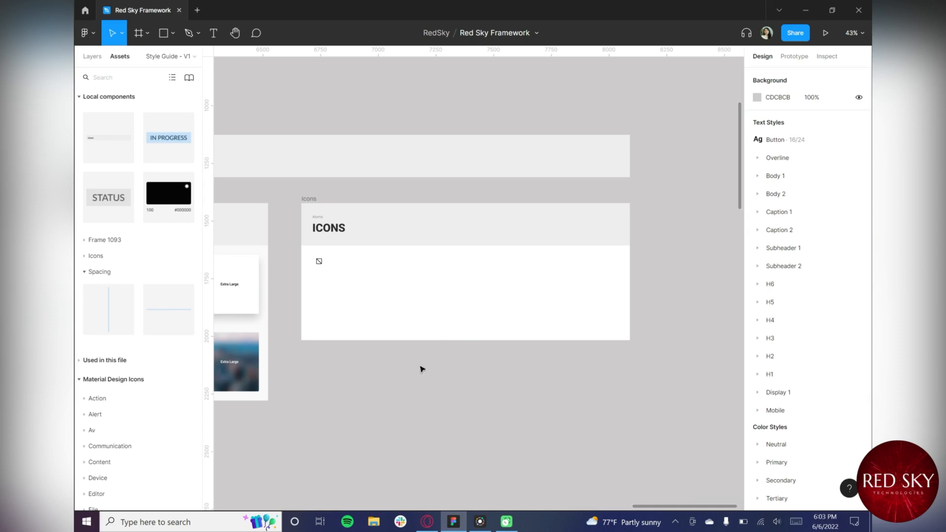
pyautogui.scroll(-5, 423, 370)
pyautogui.moveTo(394, 386); pyautogui.dragTo(541, 320)
pyautogui.moveTo(444, 365); pyautogui.dragTo(429, 306)
pyautogui.scroll(5, 564, 262)
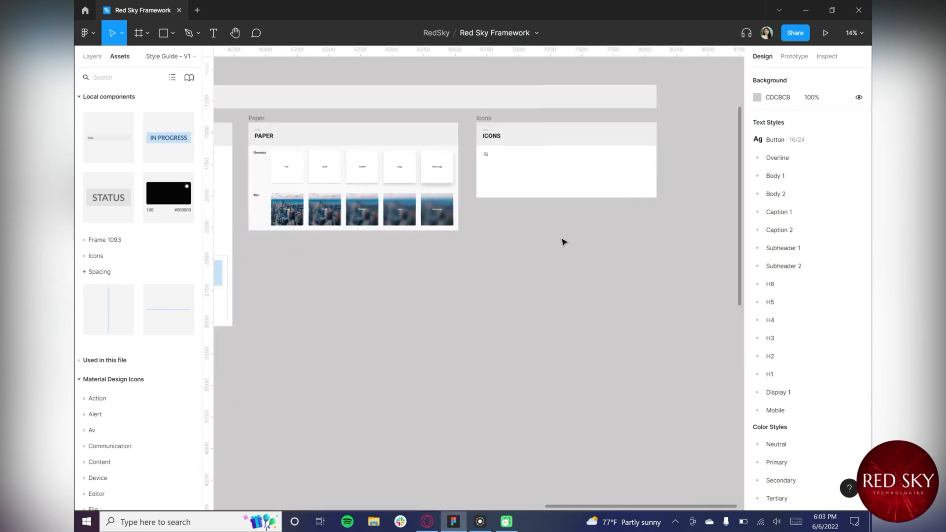
pyautogui.moveTo(561, 241); pyautogui.dragTo(500, 373)
pyautogui.scroll(3, 505, 257)
pyautogui.scroll(1, 504, 258)
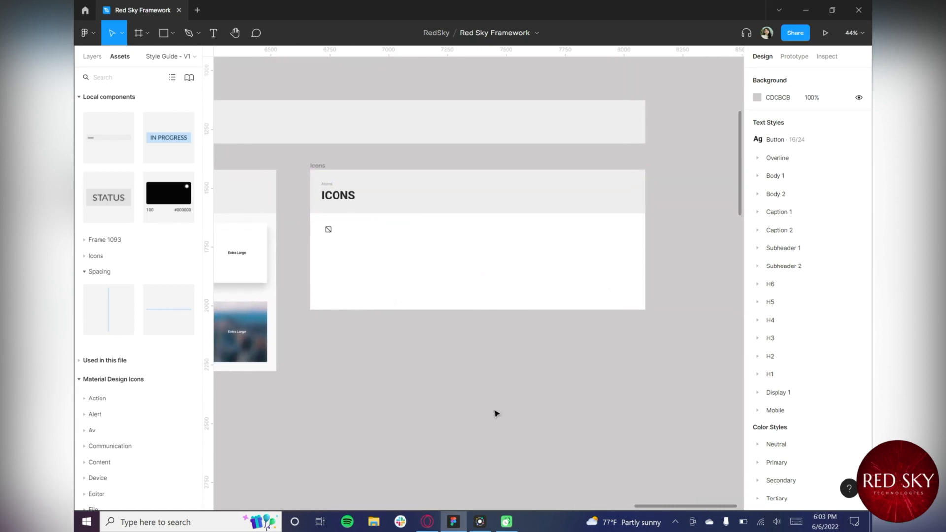
# Run the Phosphor Icons plugin, search for "factor" and place the Factory icon on the canvas below the Icons frame
pyautogui.rightClick(323, 365)
pyautogui.moveTo(338, 452)
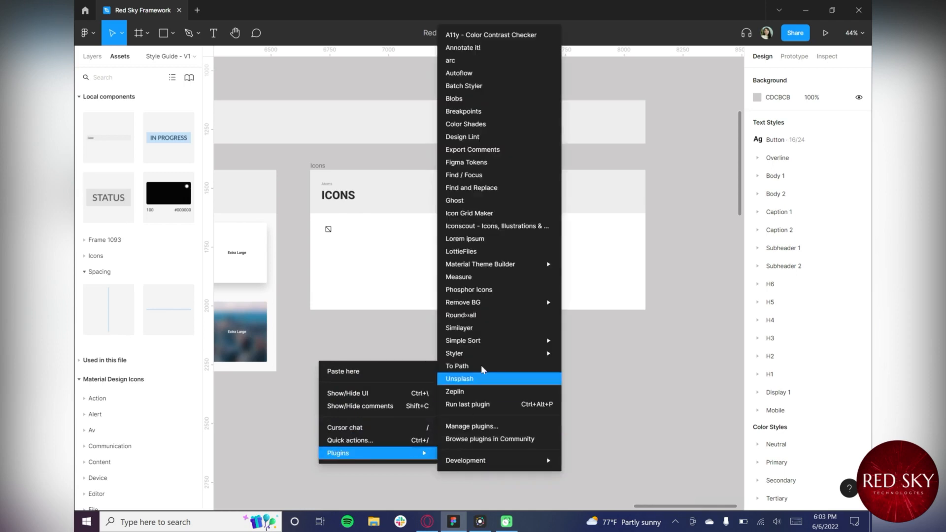
pyautogui.click(471, 291)
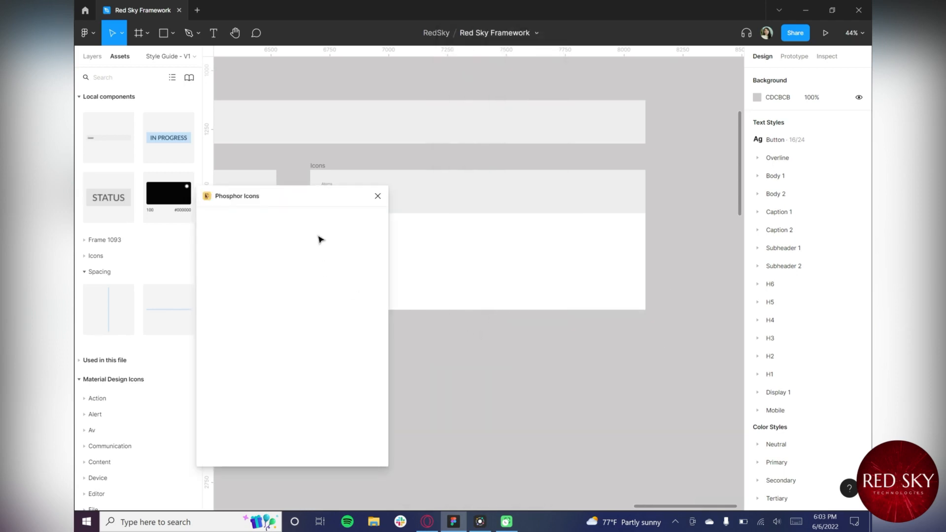
pyautogui.click(318, 218)
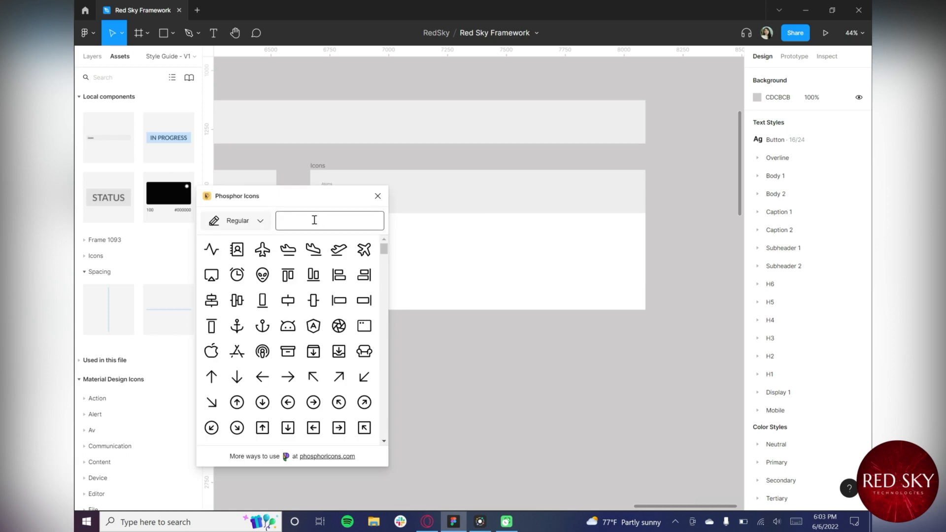
pyautogui.write('factor')
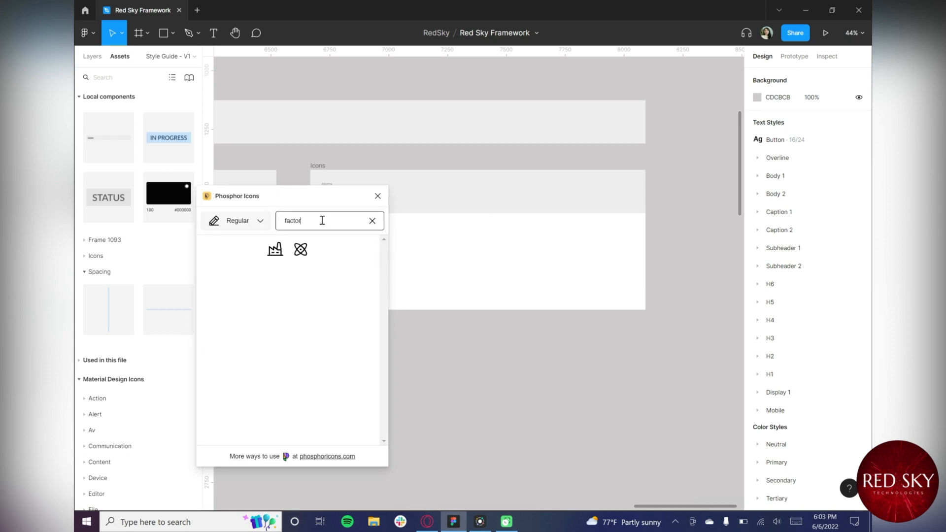
pyautogui.moveTo(275, 249); pyautogui.dragTo(501, 369)
pyautogui.click(378, 196)
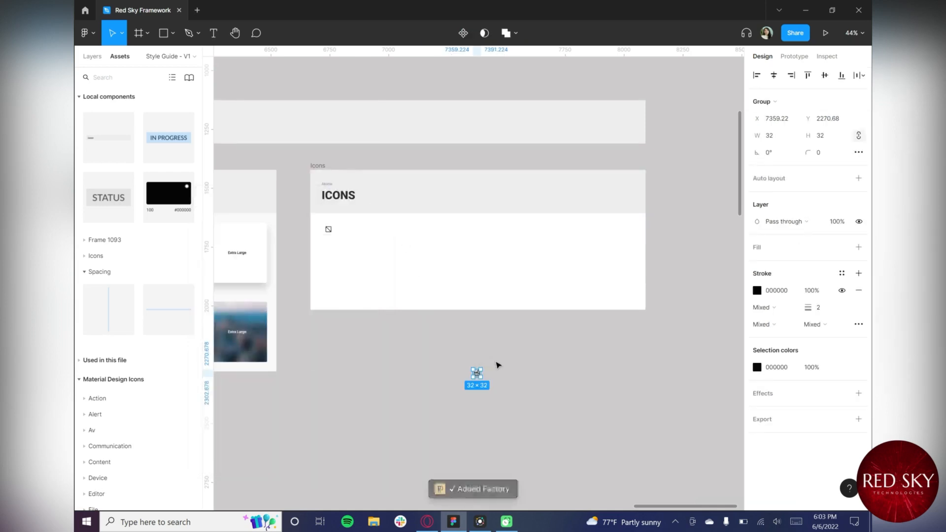
pyautogui.click(497, 363)
# Check that the Material Design Icons library is enabled, search the assets for "build" and place the home_work icon beside the Factory icon
pyautogui.hscroll(1, 486, 372)
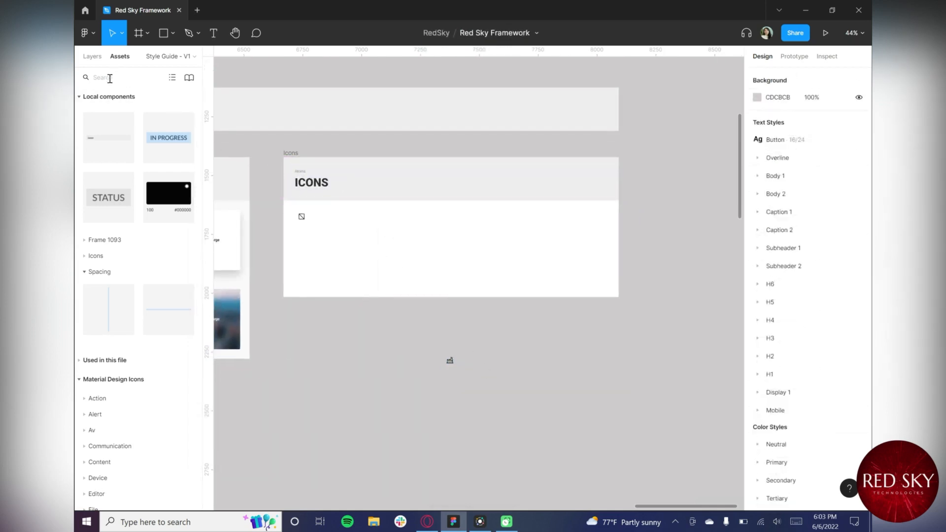
pyautogui.click(189, 77)
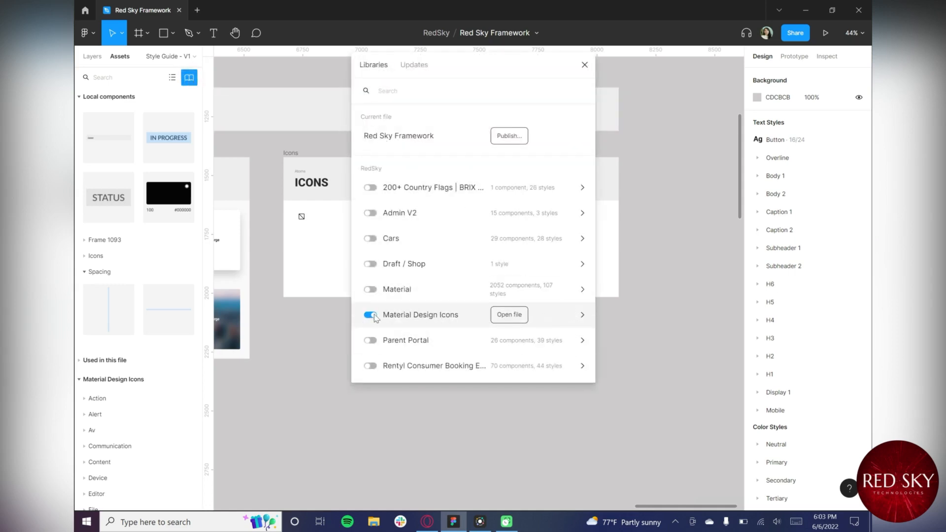
pyautogui.click(584, 64)
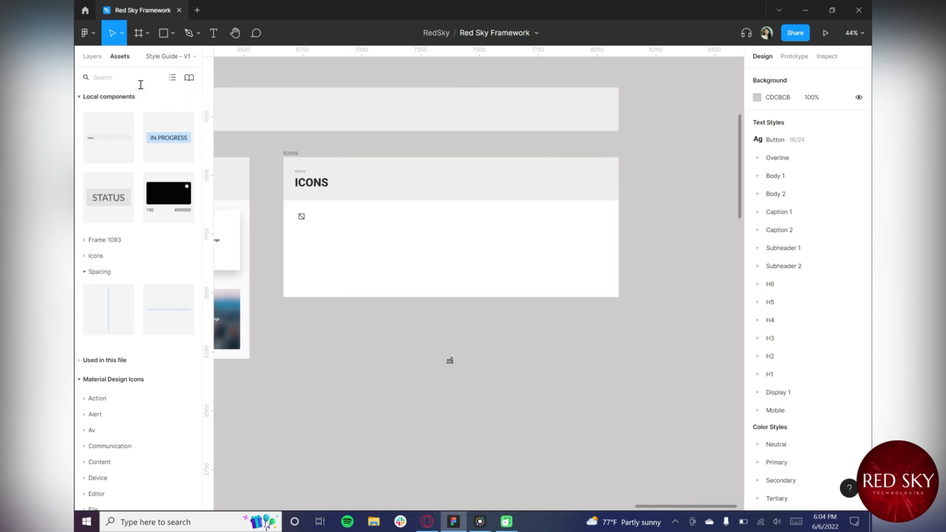
pyautogui.write('build')
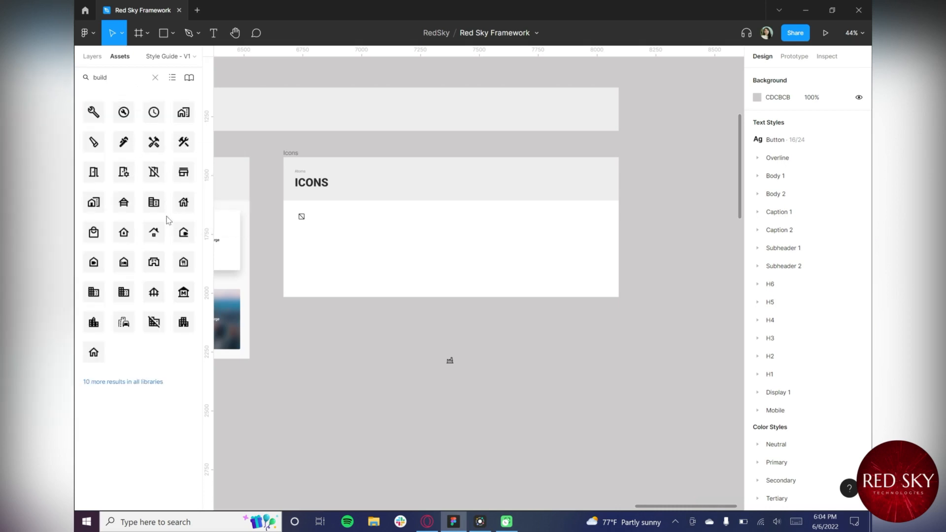
pyautogui.moveTo(94, 204); pyautogui.dragTo(469, 361)
pyautogui.click(509, 362)
# Switch to the Material Design Icons site in Opera and download the factory icon as an SVG from its SVG viewer
pyautogui.moveTo(431, 523)
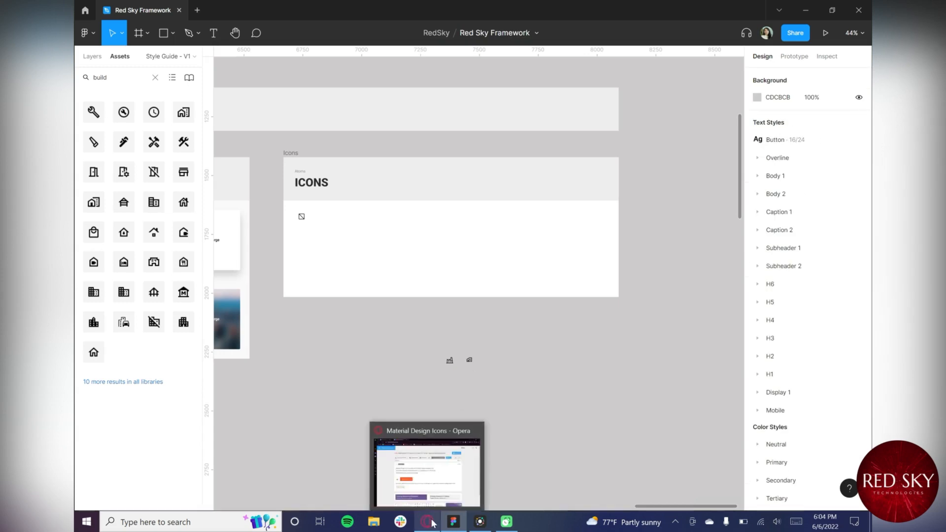
pyautogui.click(431, 523)
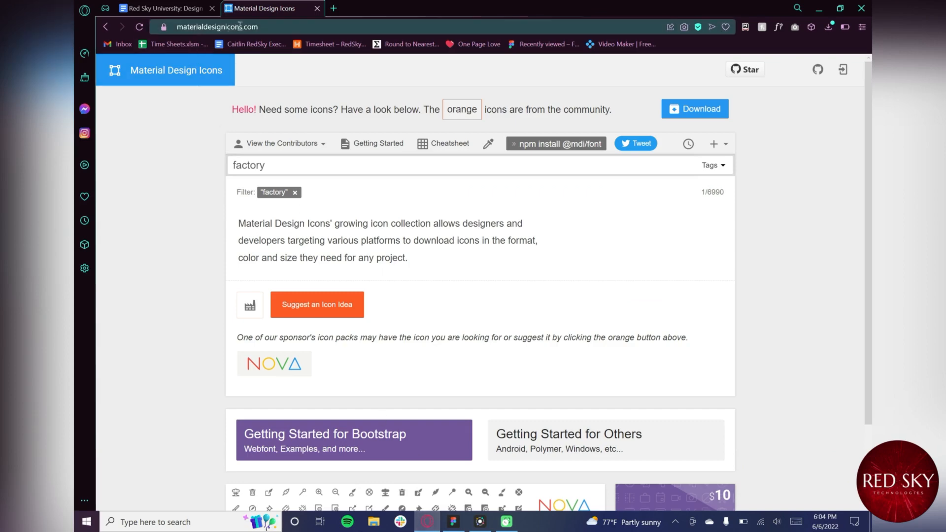
pyautogui.doubleClick(184, 244)
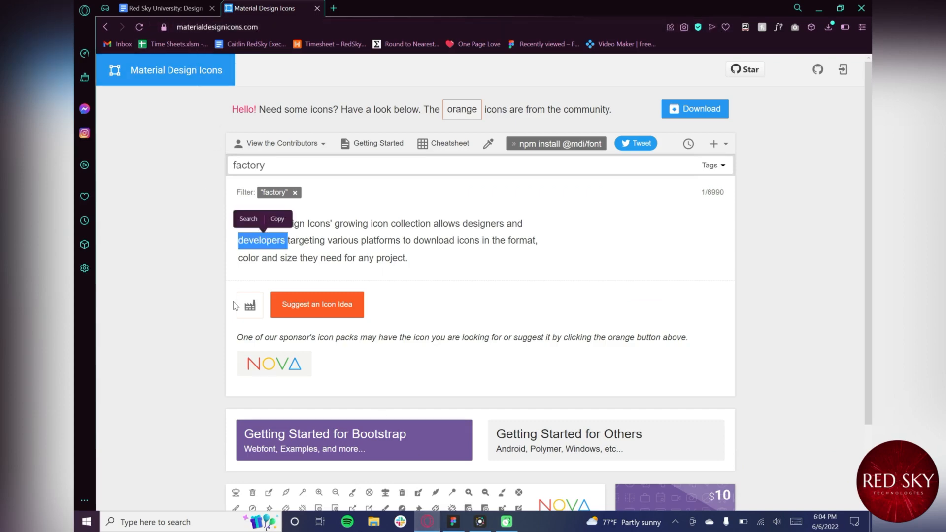
pyautogui.click(210, 301)
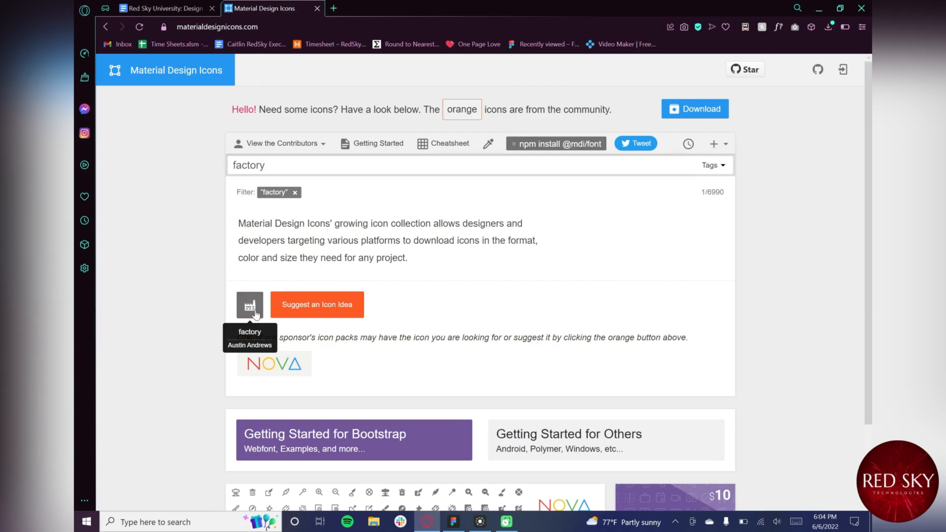
pyautogui.click(254, 310)
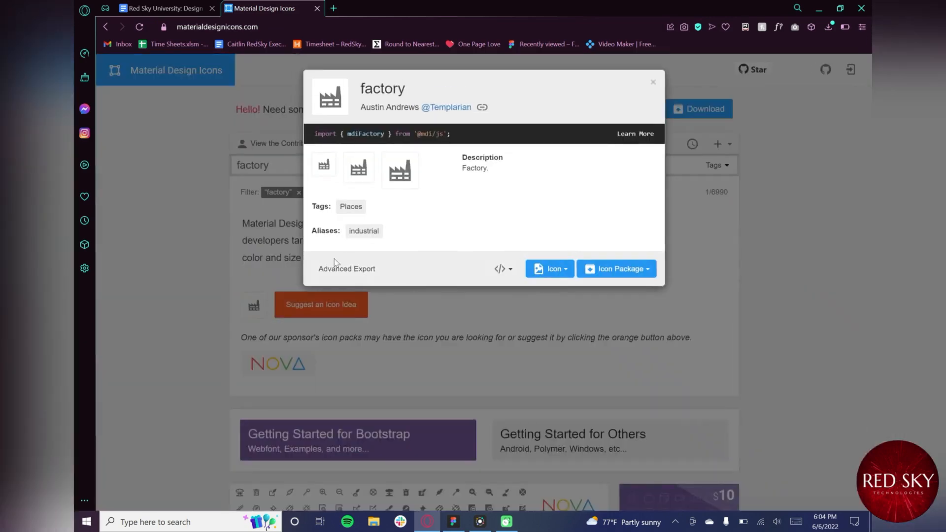
pyautogui.click(511, 271)
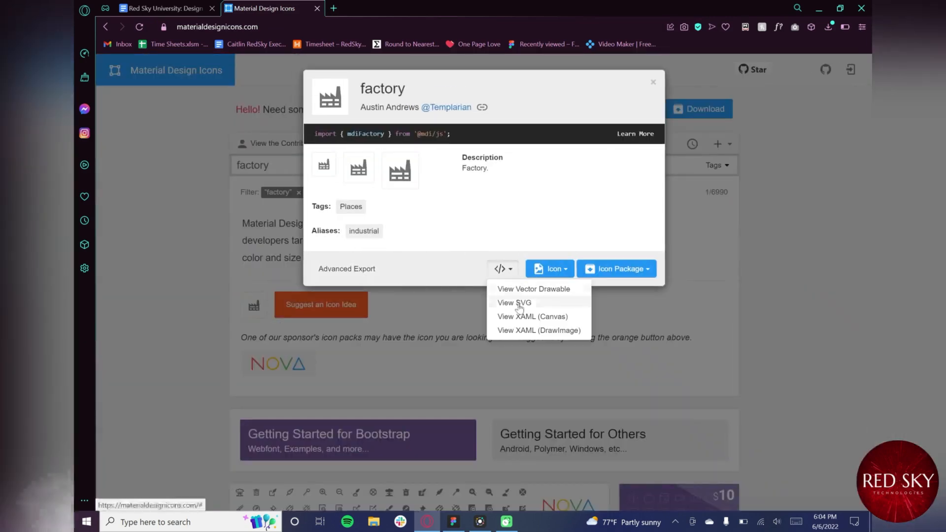
pyautogui.click(253, 308)
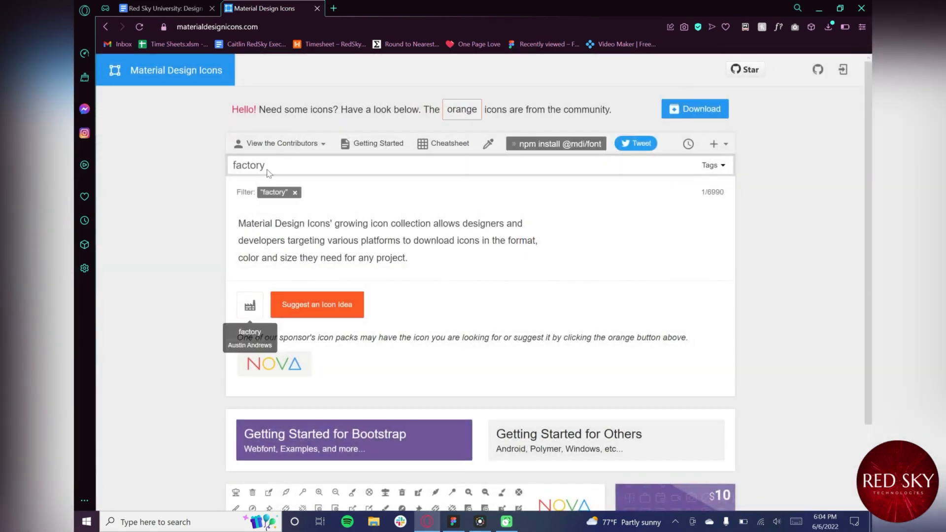
pyautogui.click(254, 306)
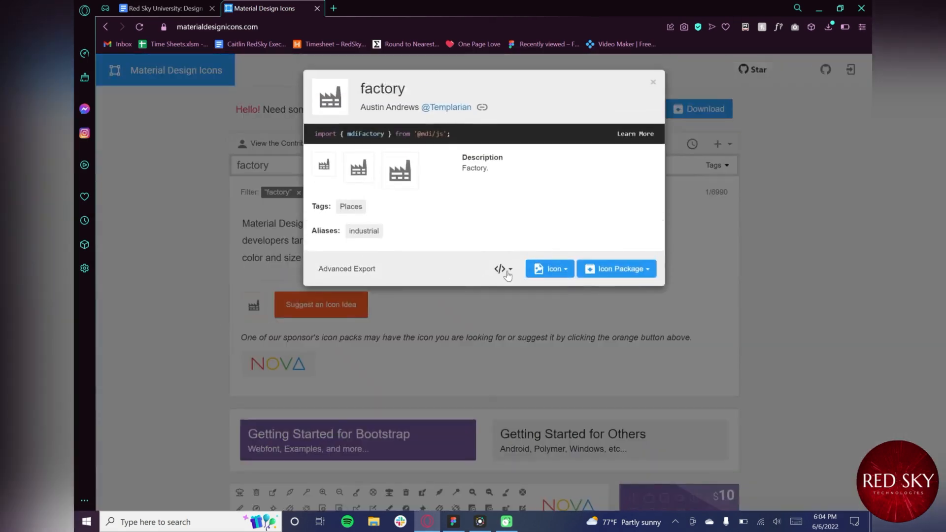
pyautogui.click(508, 275)
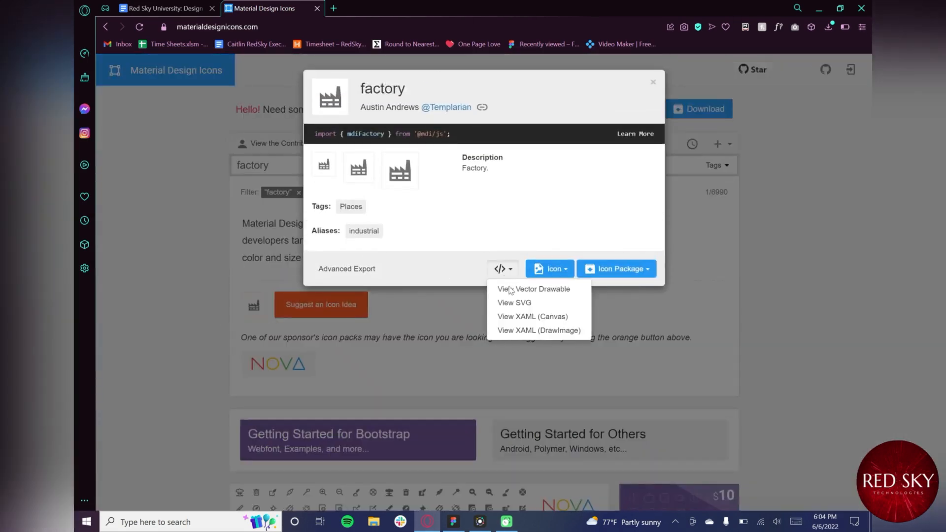
pyautogui.click(525, 305)
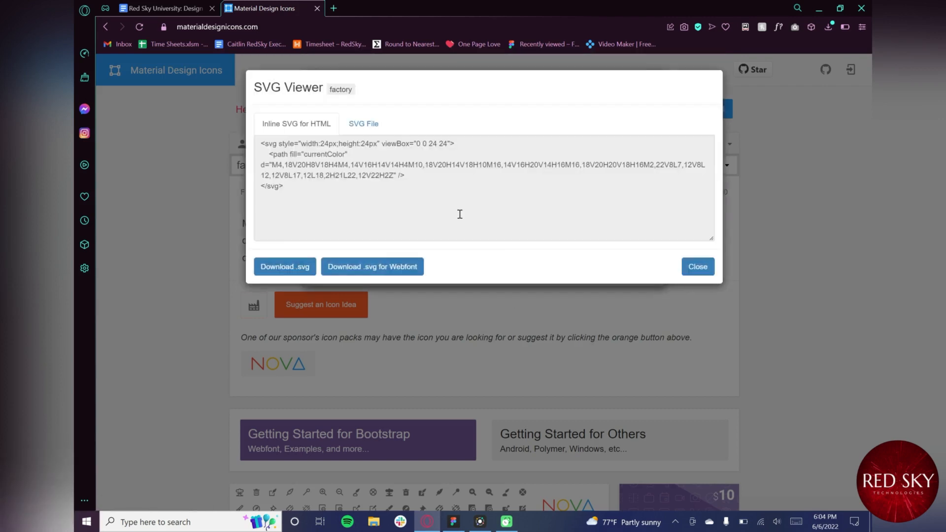
pyautogui.click(299, 266)
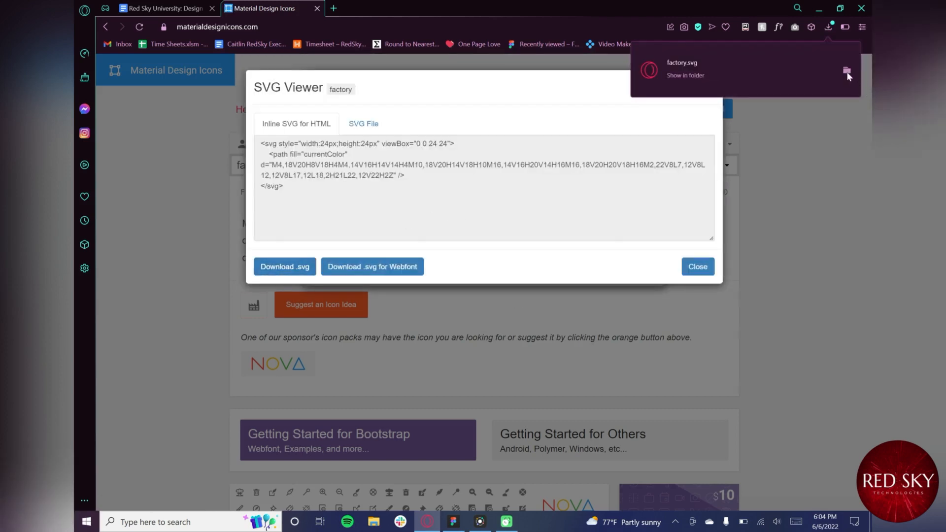
# Switch back to Figma and import the factory SVG from the Downloads folder in File Explorer onto the canvas beside the Icons frame
pyautogui.click(453, 521)
pyautogui.click(373, 521)
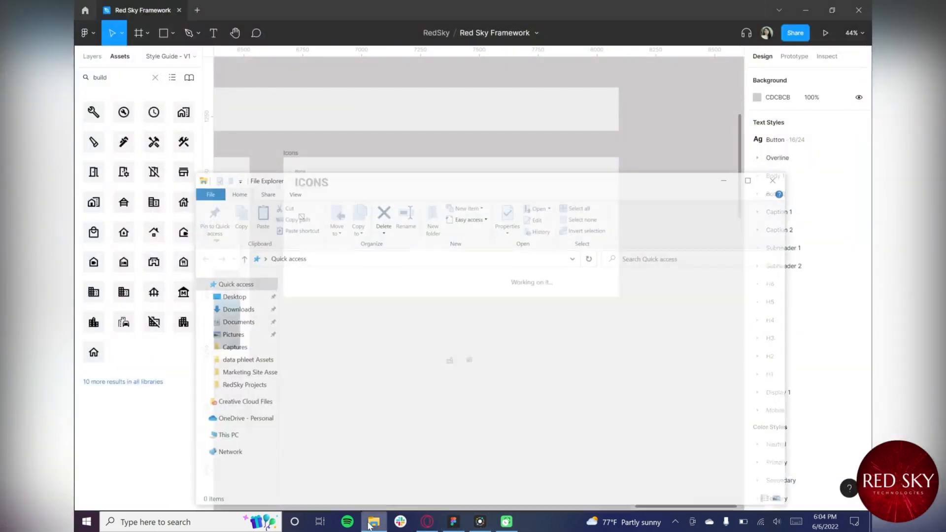
pyautogui.doubleClick(428, 306)
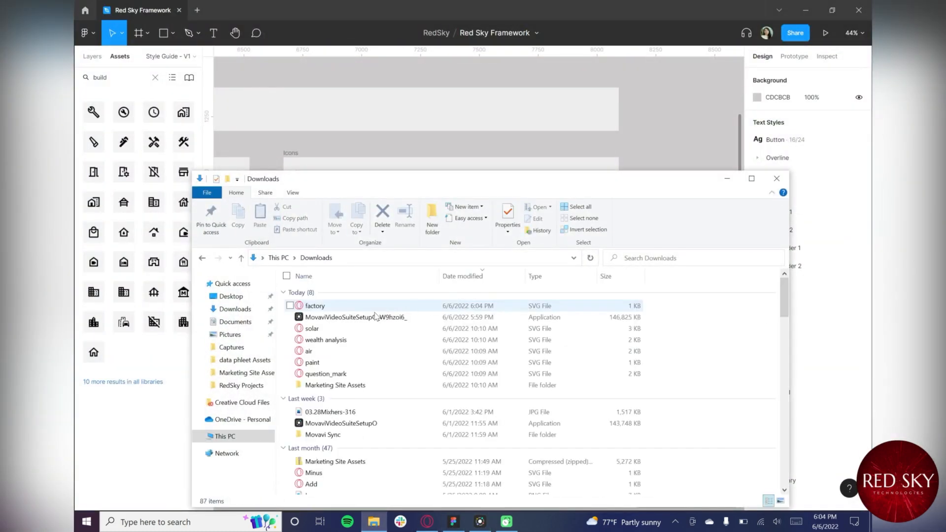
pyautogui.click(429, 306)
pyautogui.moveTo(494, 182); pyautogui.dragTo(494, 287)
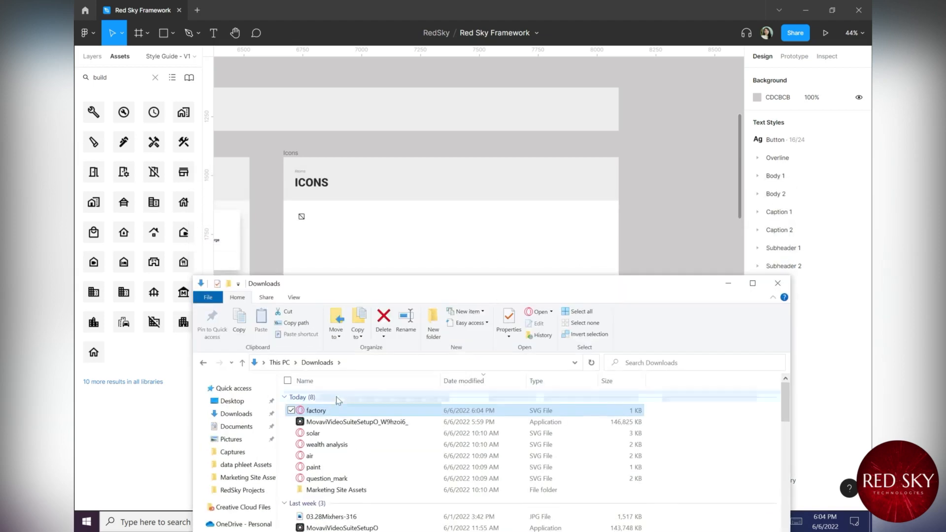
pyautogui.moveTo(316, 410); pyautogui.dragTo(679, 219)
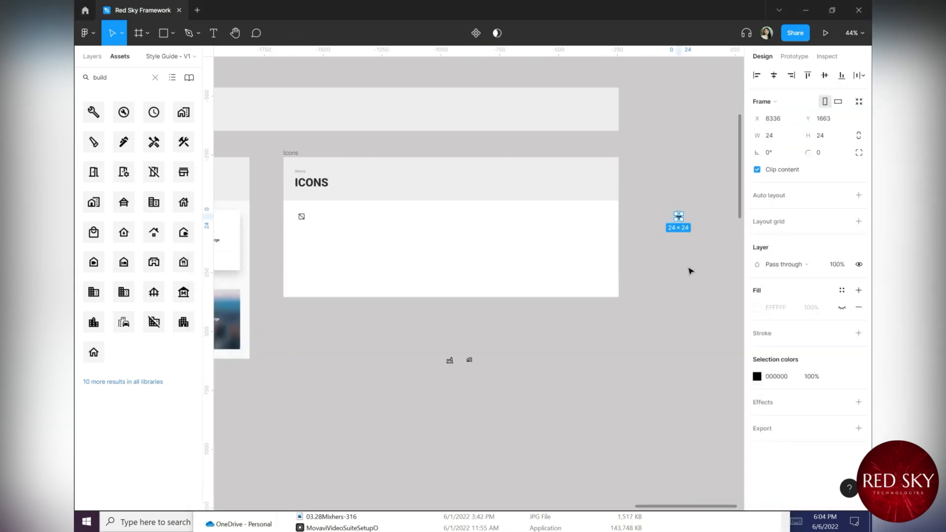
# Move the imported factory icon next to the other two icons and align all three in an evenly spaced row
pyautogui.click(678, 218)
pyautogui.moveTo(672, 206); pyautogui.dragTo(485, 366)
pyautogui.click(494, 380)
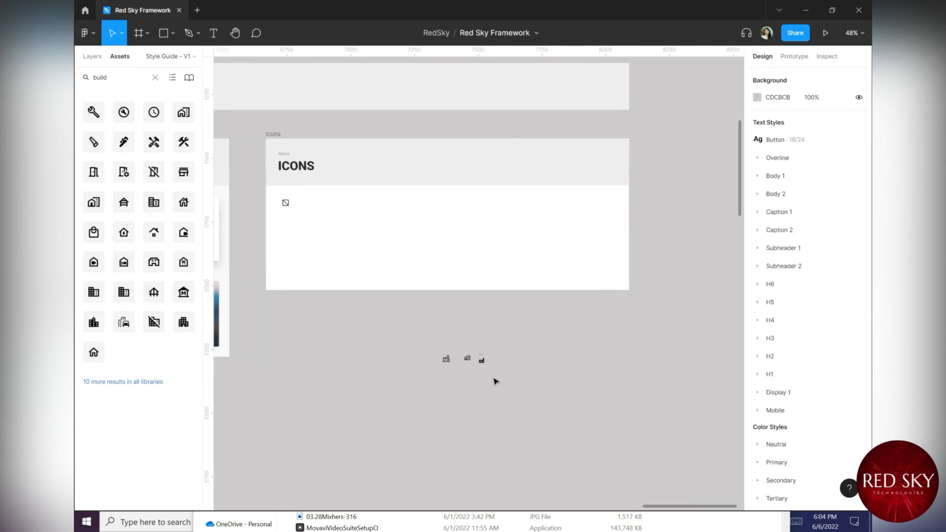
pyautogui.scroll(10, 473, 365)
pyautogui.scroll(-1, 468, 382)
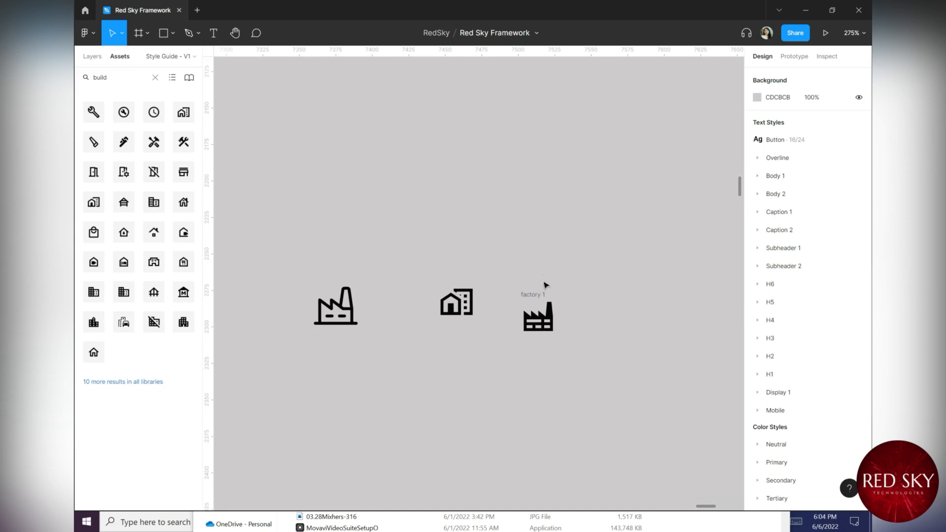
pyautogui.moveTo(542, 291); pyautogui.dragTo(540, 276)
pyautogui.moveTo(451, 293); pyautogui.dragTo(462, 294)
pyautogui.click(421, 298)
pyautogui.moveTo(355, 311); pyautogui.dragTo(412, 302)
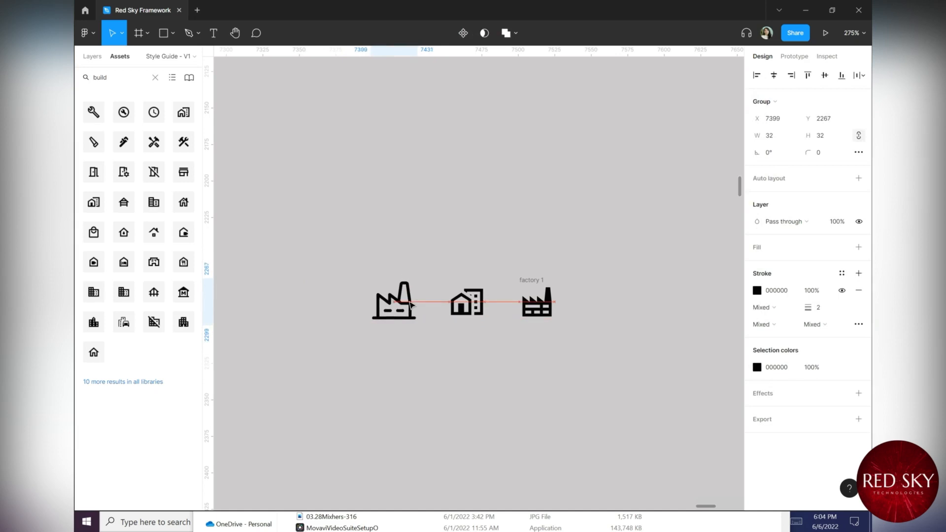
pyautogui.click(469, 262)
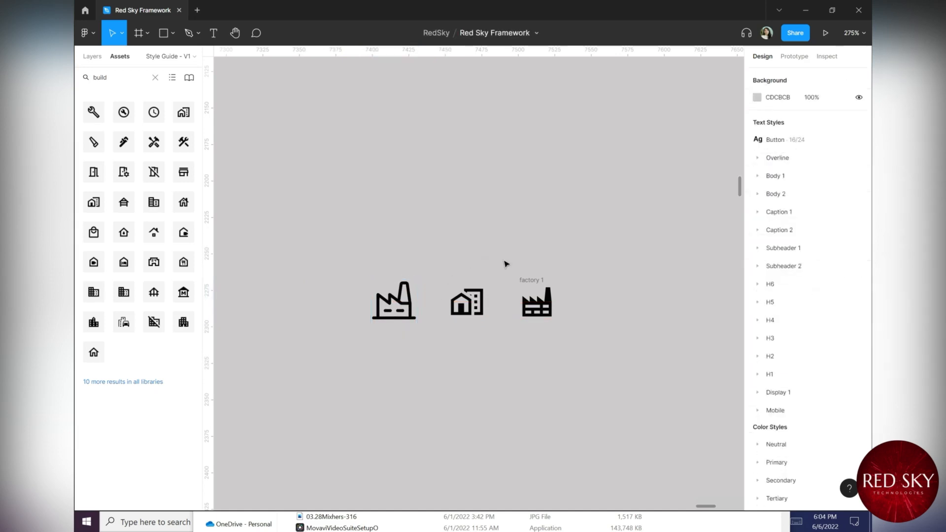
# Measure the padding between the vector shape and its surrounding frame in the imported factory icon and the home_work icon
pyautogui.doubleClick(537, 306)
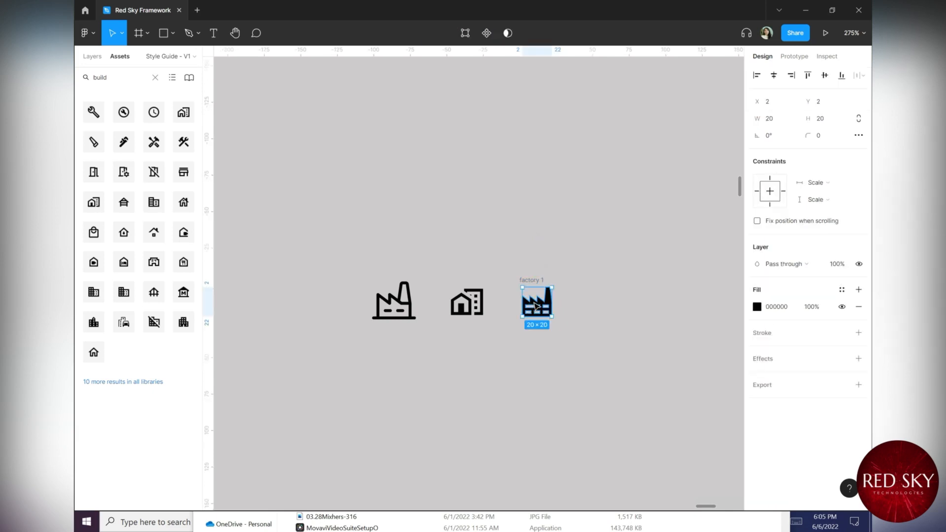
pyautogui.press('alt')
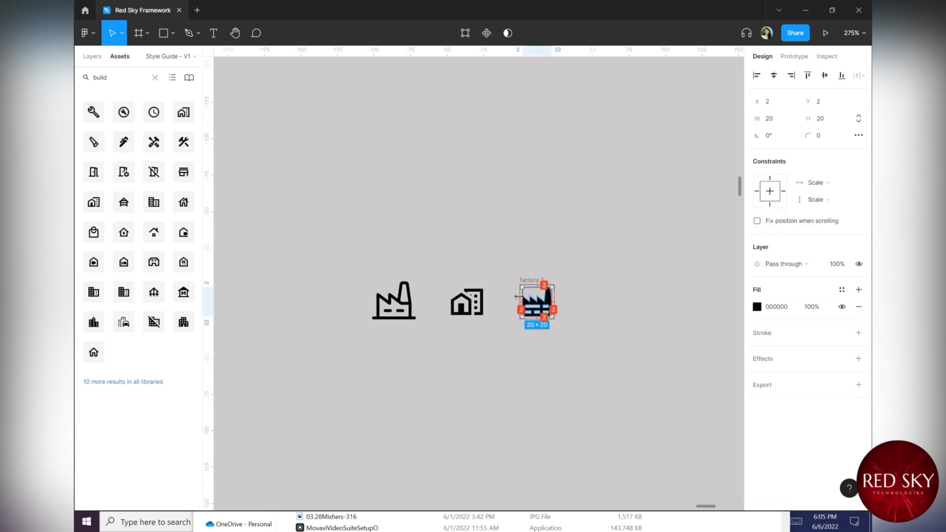
pyautogui.click(576, 302)
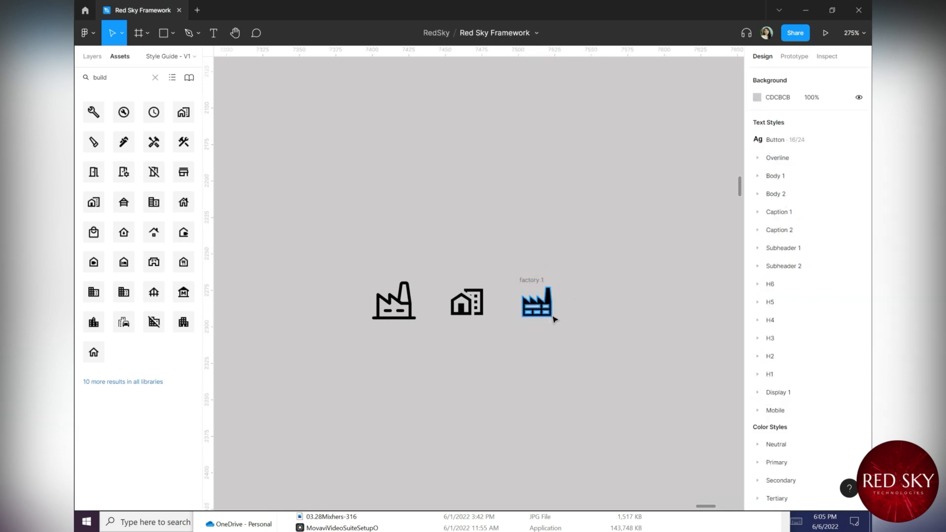
pyautogui.click(468, 308)
pyautogui.scroll(5, 468, 308)
pyautogui.scroll(1, 485, 309)
pyautogui.doubleClick(493, 301)
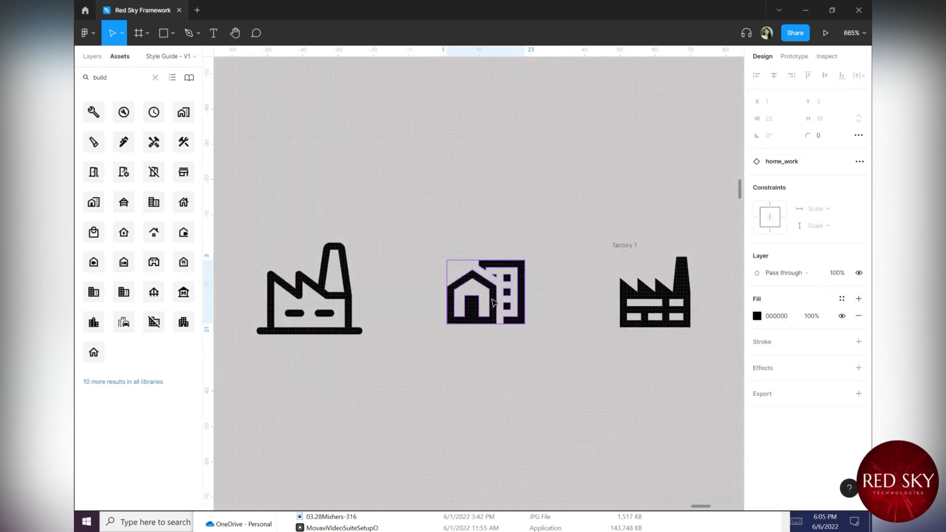
pyautogui.press('alt')
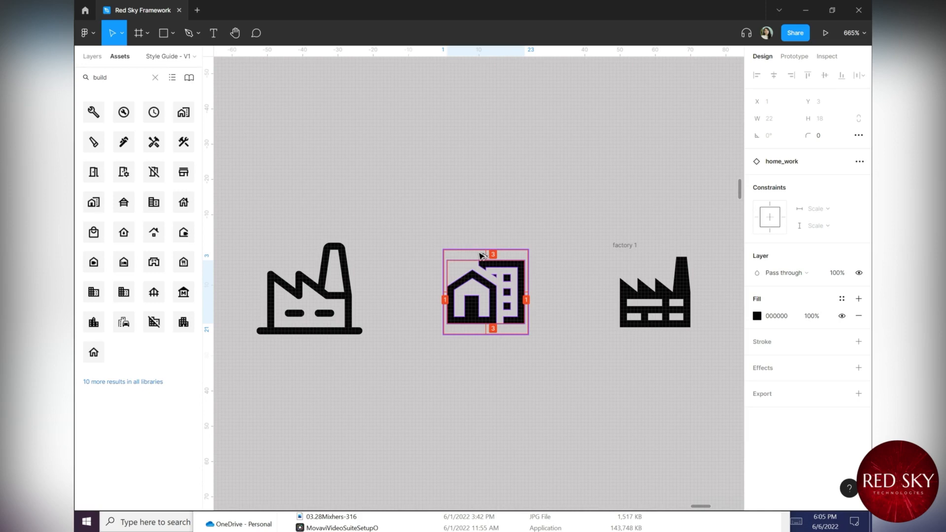
# Compare the home_work icon's outer frame with the vector shape inside it
pyautogui.click(482, 256)
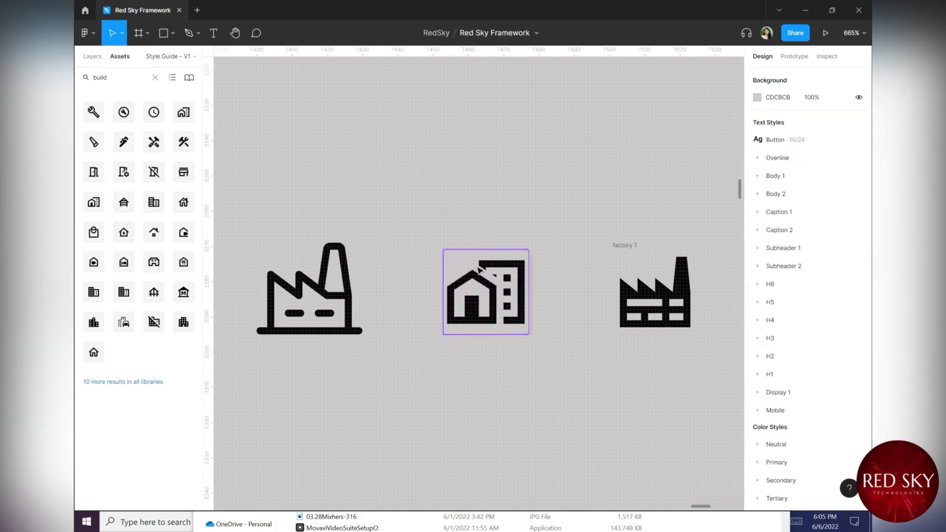
pyautogui.click(486, 268)
pyautogui.scroll(-4, 513, 243)
pyautogui.moveTo(527, 229); pyautogui.dragTo(564, 260)
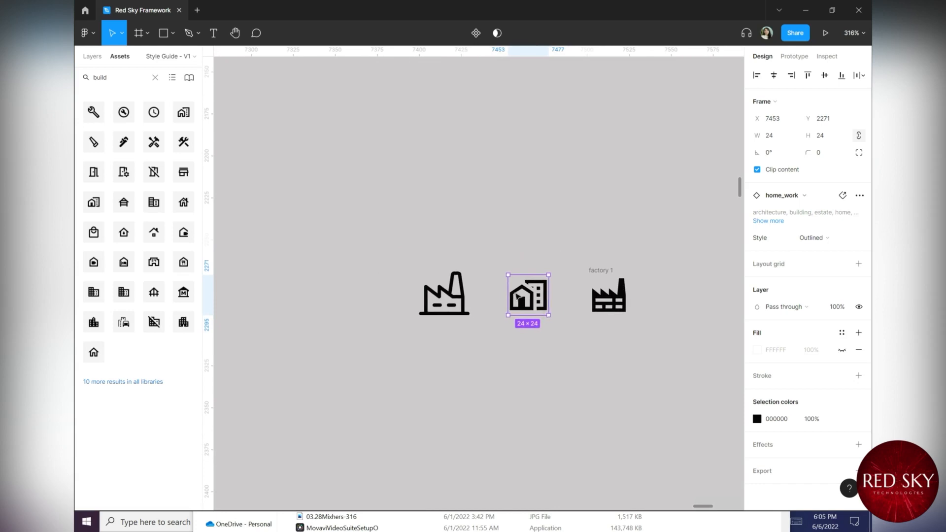
pyautogui.scroll(5, 586, 296)
pyautogui.doubleClick(461, 306)
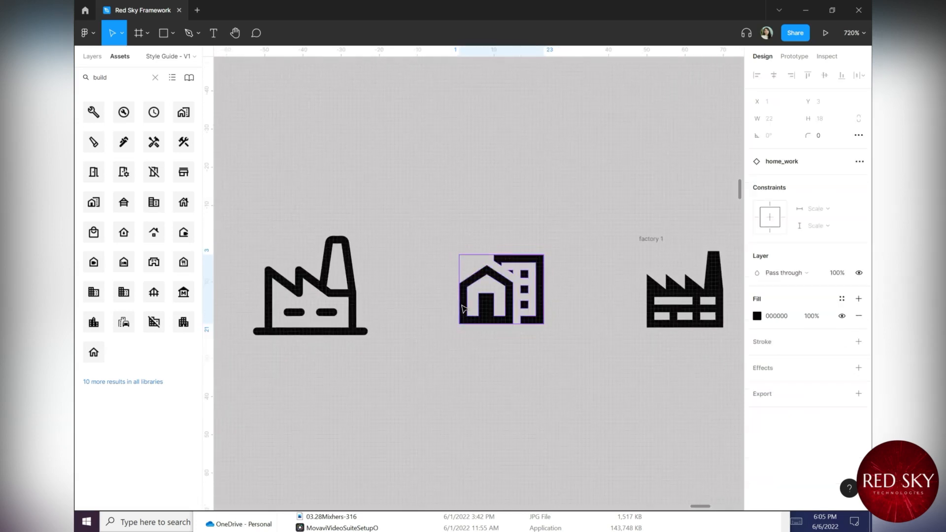
pyautogui.click(489, 229)
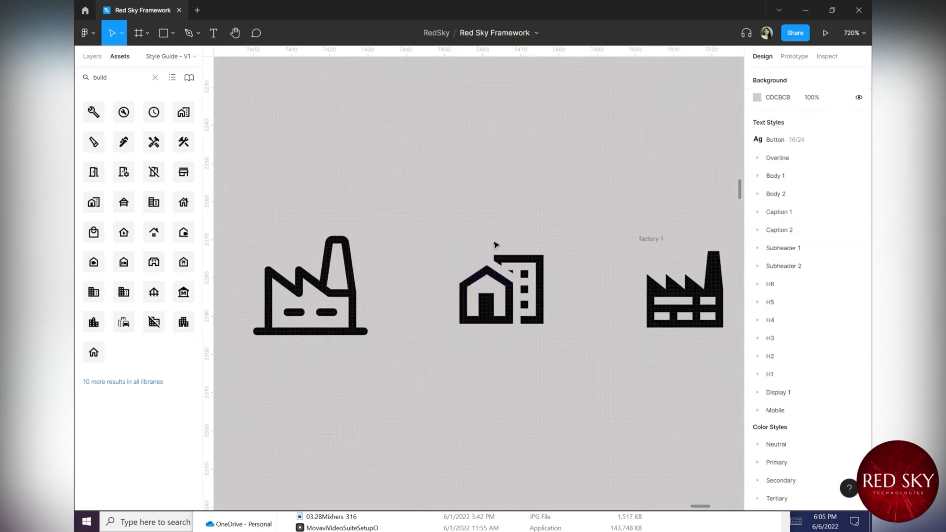
pyautogui.scroll(-3, 497, 247)
pyautogui.doubleClick(505, 254)
pyautogui.press('alt')
pyautogui.press('alt')
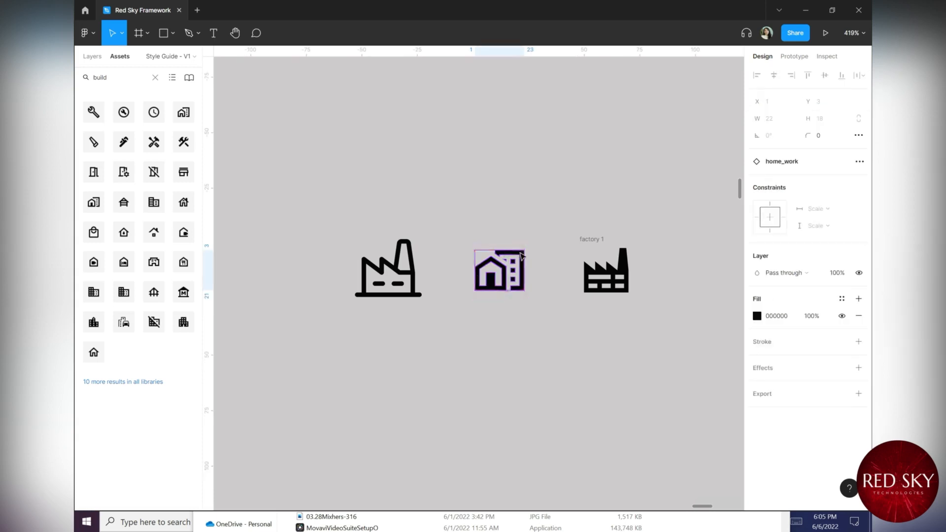
# Inspect the properties of the home_work icon's frame and inner vector, and measure the padding between them
pyautogui.click(825, 56)
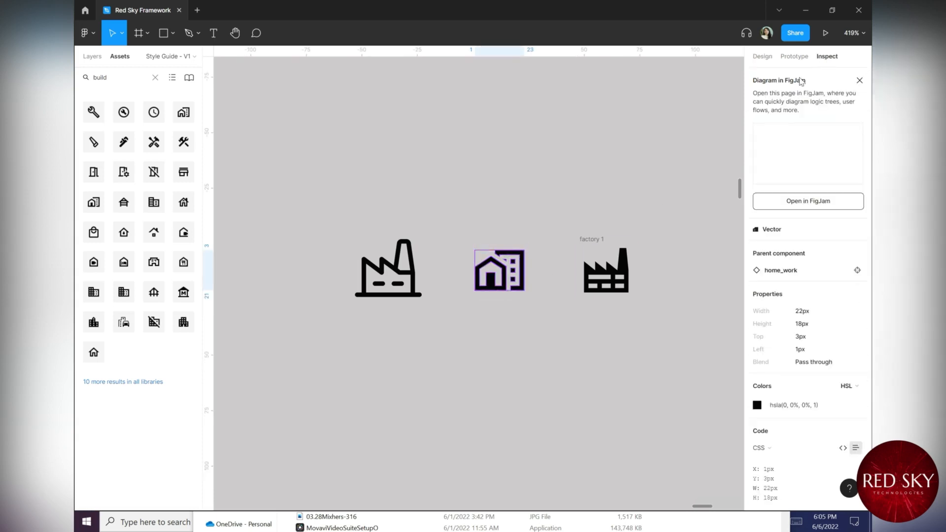
pyautogui.click(553, 212)
pyautogui.click(516, 255)
pyautogui.press('alt')
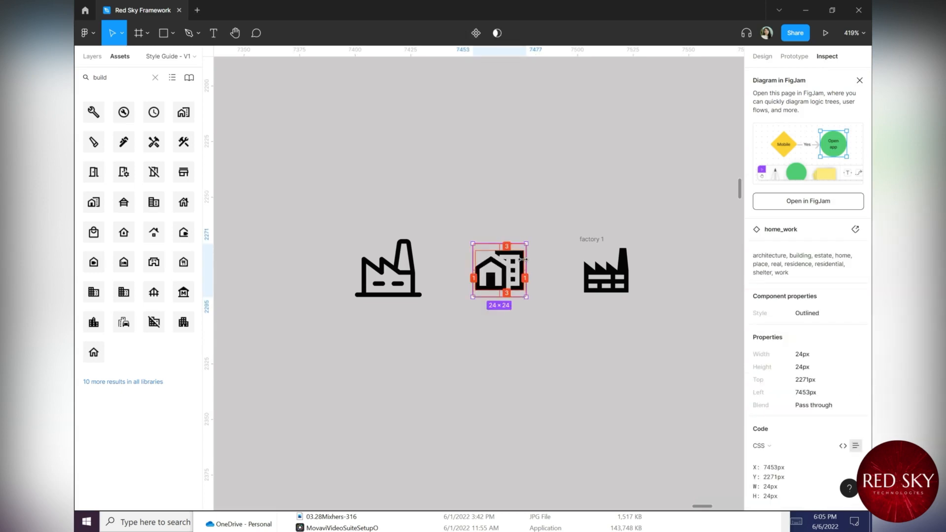
pyautogui.doubleClick(501, 255)
pyautogui.press('alt')
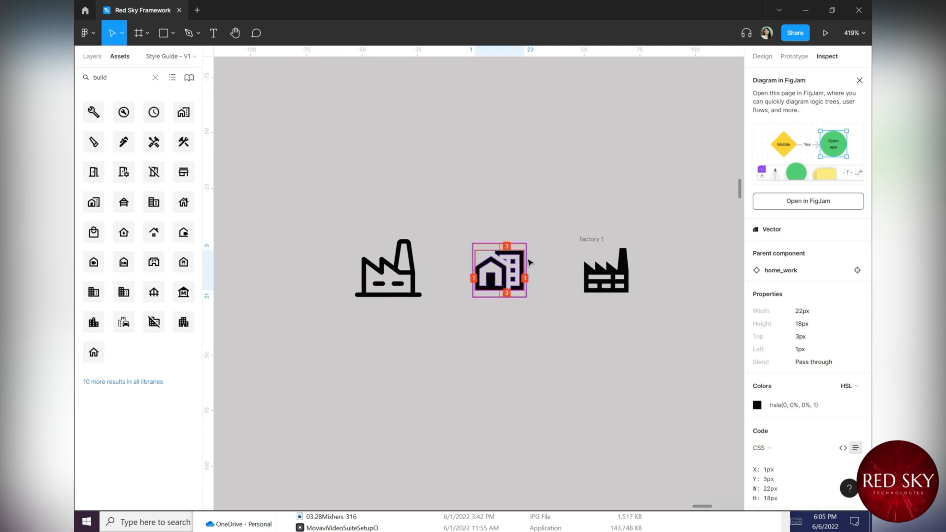
pyautogui.click(590, 223)
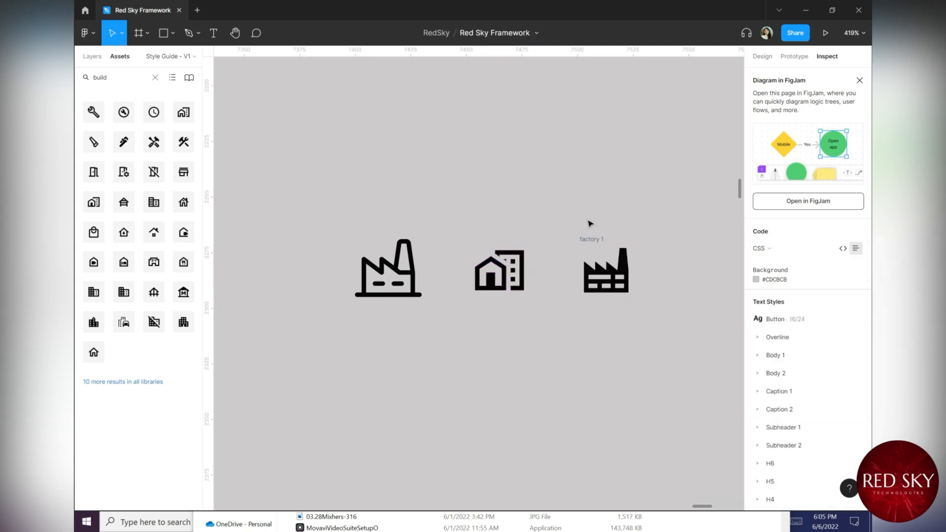
pyautogui.scroll(1, 560, 223)
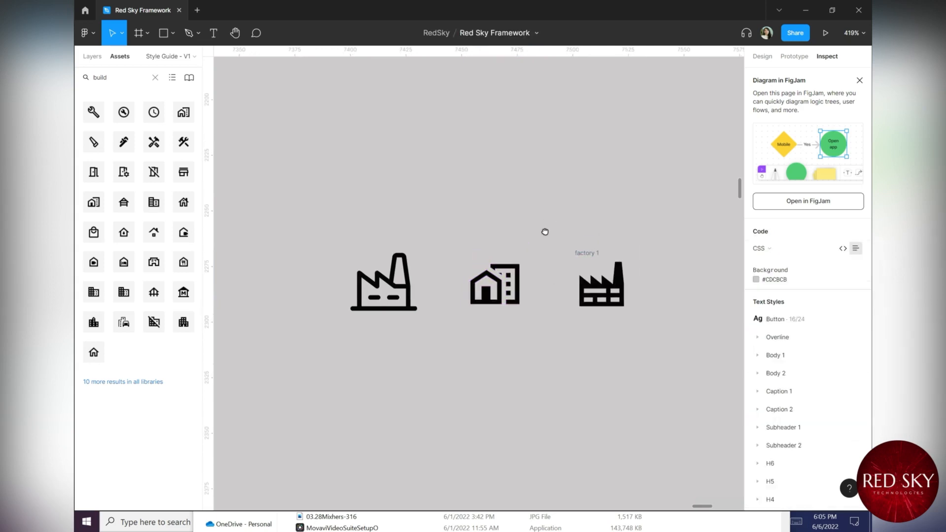
# Return to the design properties and examine the outlined Factory icon's group, its layers and its empty bounding vector
pyautogui.click(767, 58)
pyautogui.scroll(-1, 430, 243)
pyautogui.click(403, 257)
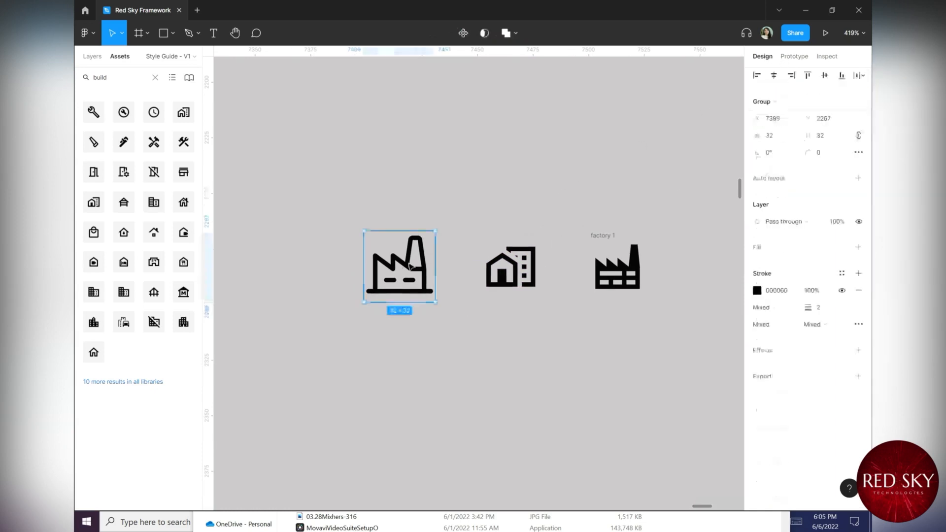
pyautogui.click(521, 222)
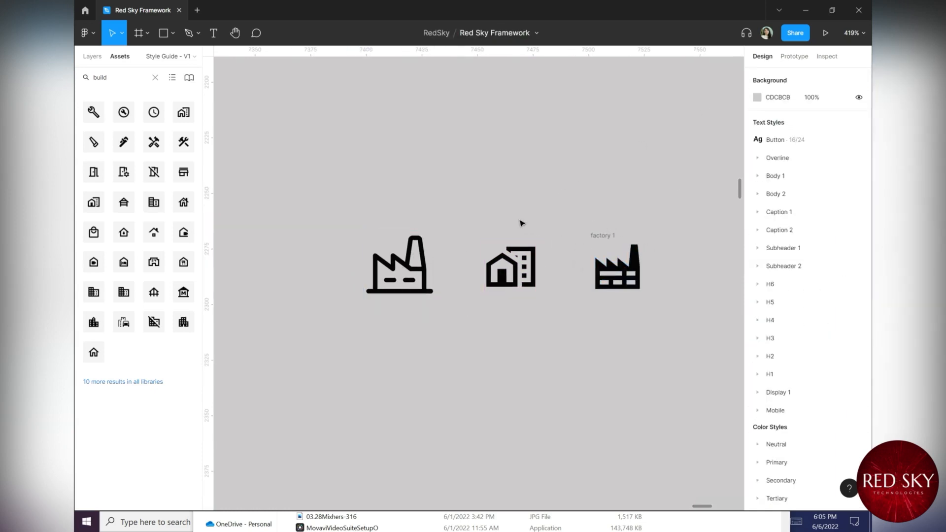
pyautogui.hscroll(-1, 508, 233)
pyautogui.click(470, 240)
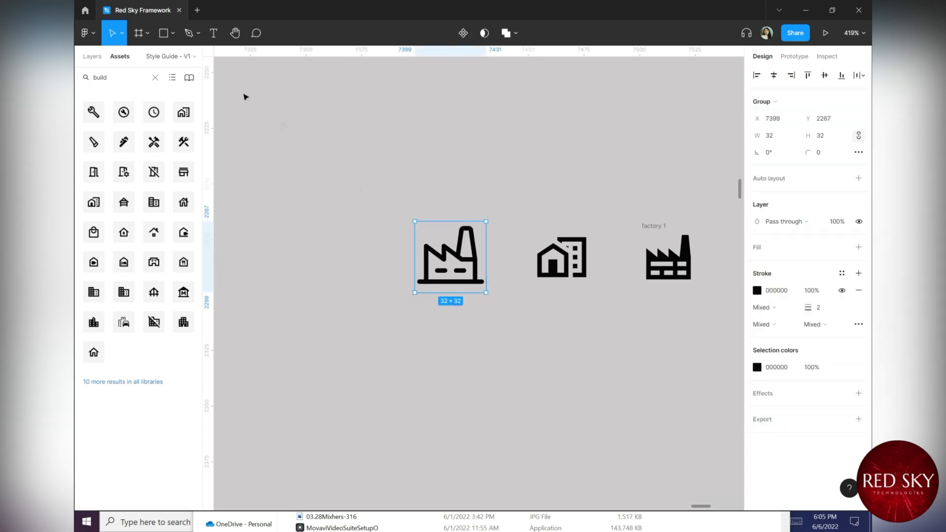
pyautogui.click(92, 56)
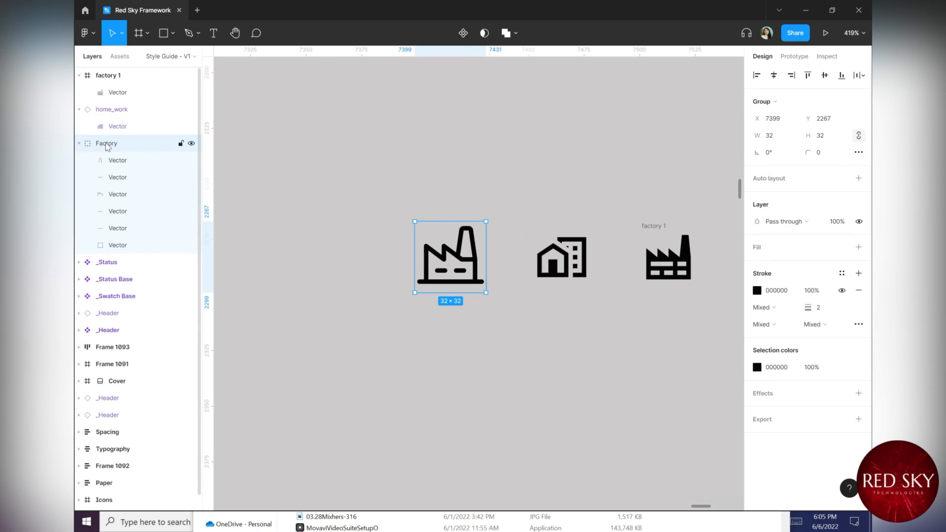
pyautogui.click(121, 249)
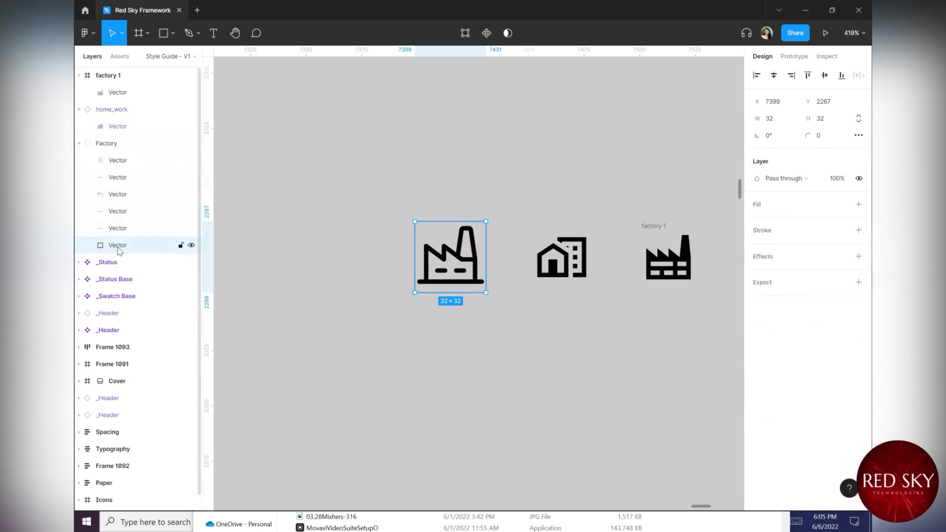
# Ungroup the Factory icon and delete its empty square bounding vector
pyautogui.click(118, 143)
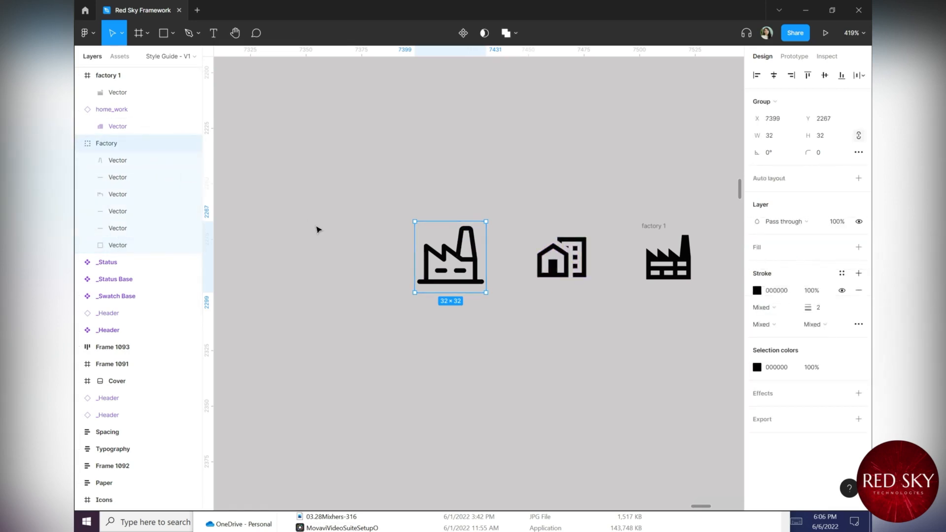
pyautogui.hotkey('ctrl', 'shift', 'g')
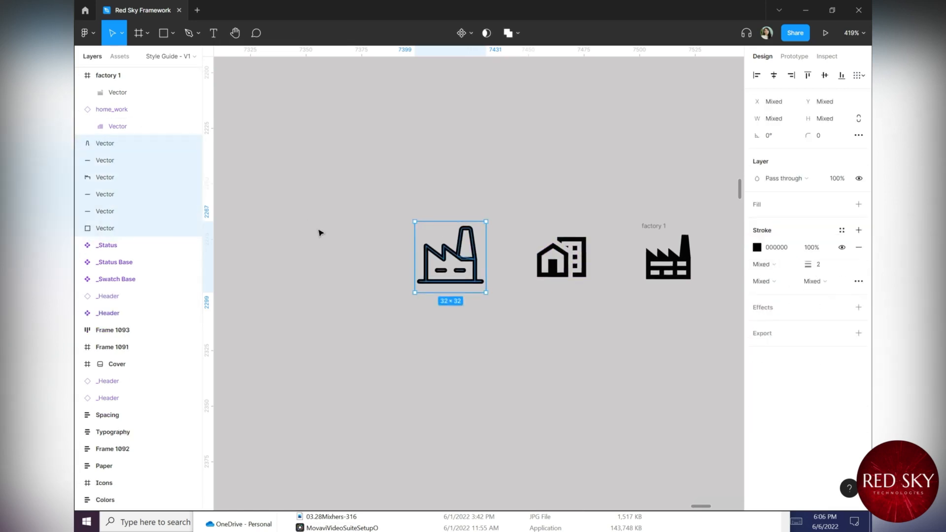
pyautogui.click(132, 228)
pyautogui.press('Delete')
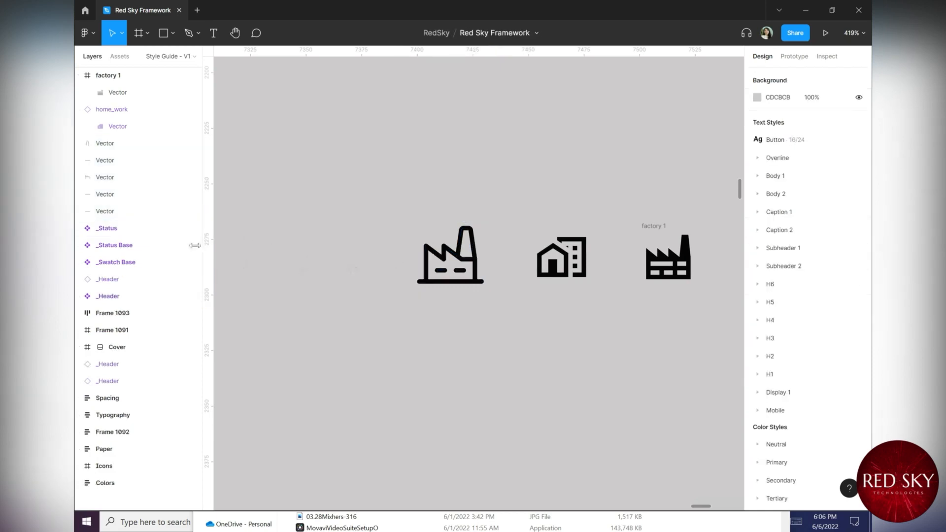
# Convert the strokes of all five remaining factory icon vectors into filled shapes with Outline stroke
pyautogui.click(135, 211)
pyautogui.keyDown('shift'); pyautogui.click(136, 144); pyautogui.keyUp('shift')
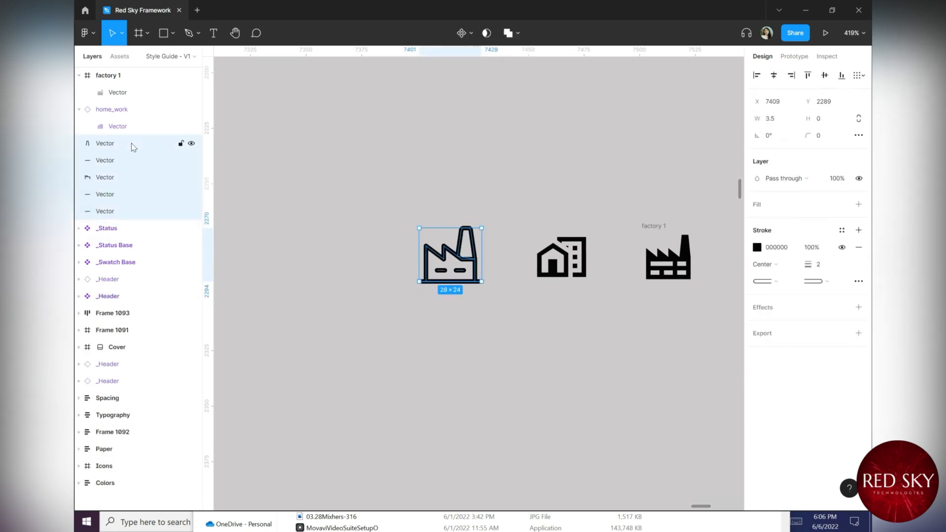
pyautogui.click(489, 215)
pyautogui.scroll(3, 475, 280)
pyautogui.click(458, 285)
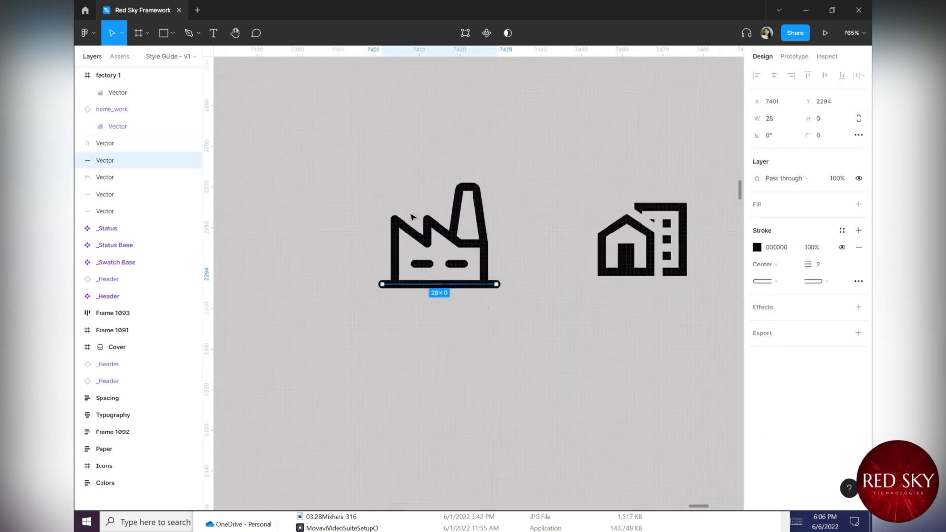
pyautogui.click(374, 191)
pyautogui.moveTo(353, 165); pyautogui.dragTo(542, 355)
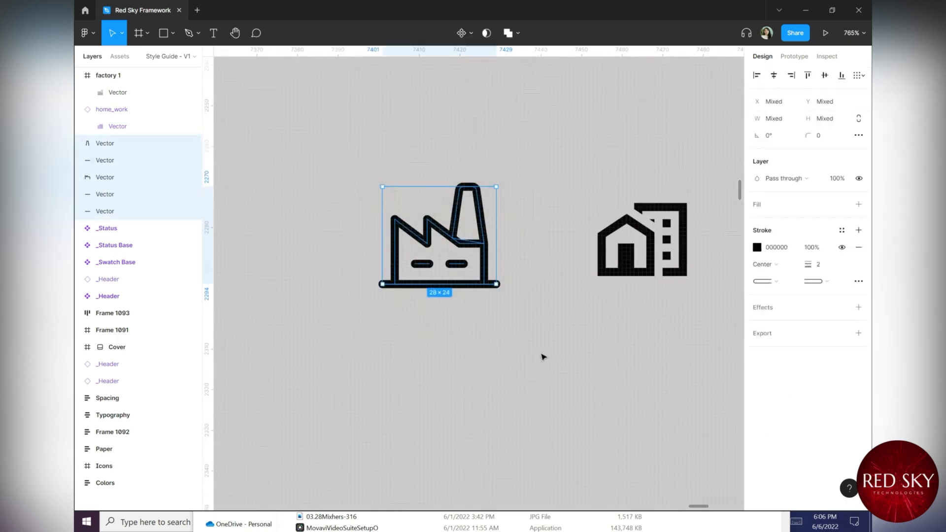
pyautogui.rightClick(460, 244)
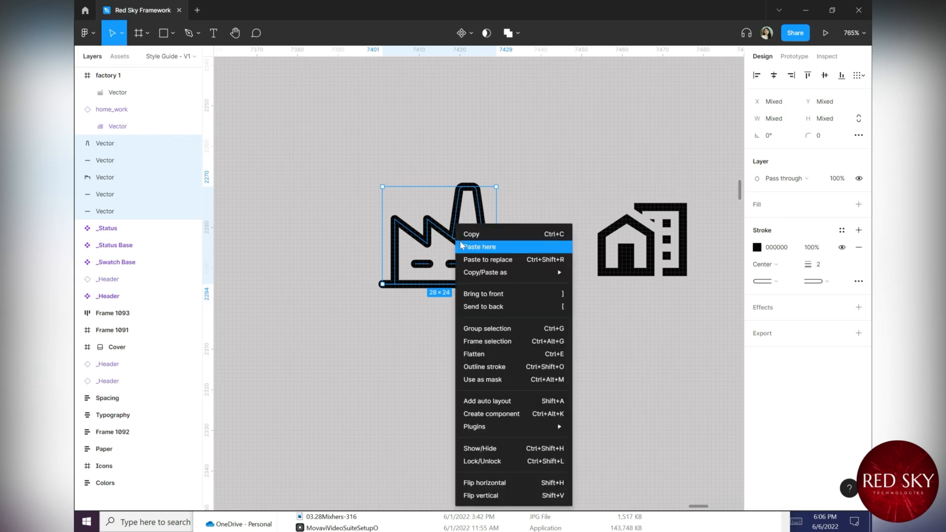
pyautogui.click(540, 370)
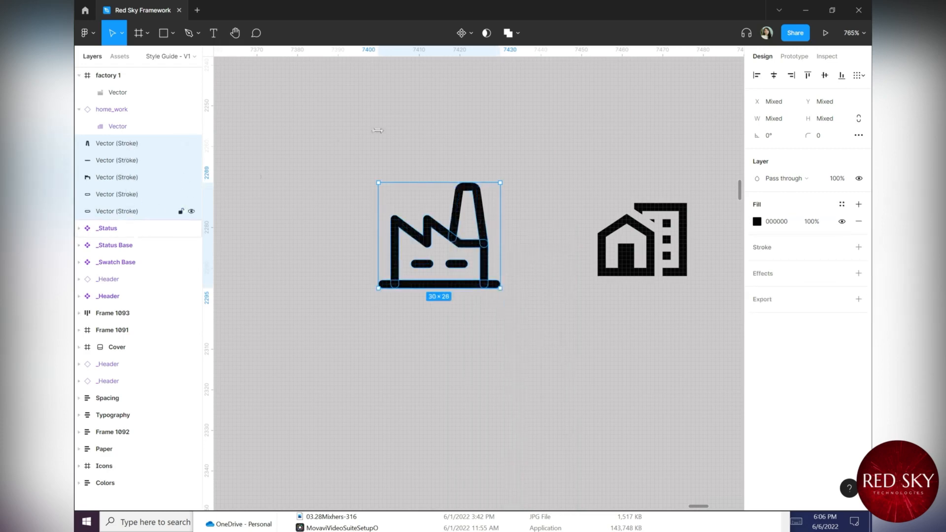
# Combine the outlined factory shapes with a Union and flatten the result into a single vector
pyautogui.click(507, 35)
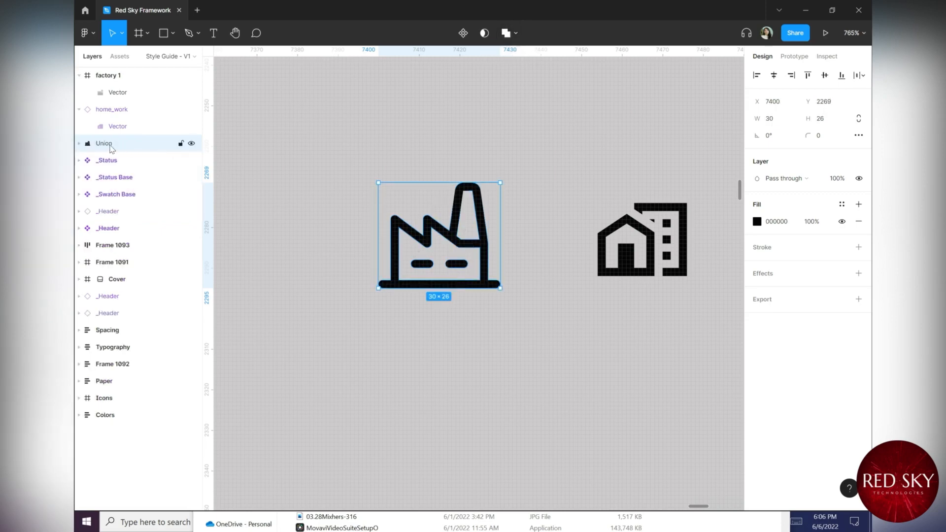
pyautogui.click(79, 143)
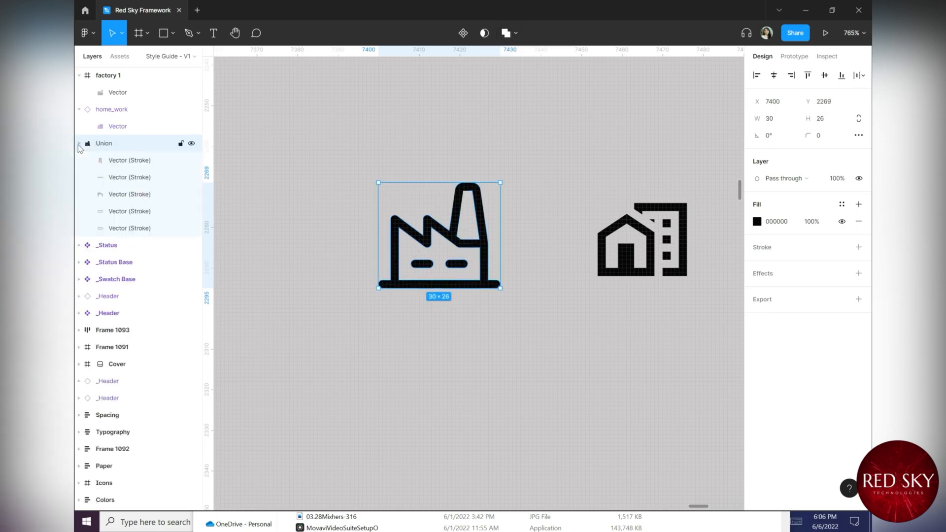
pyautogui.click(79, 143)
pyautogui.hotkey('ctrl', 'e')
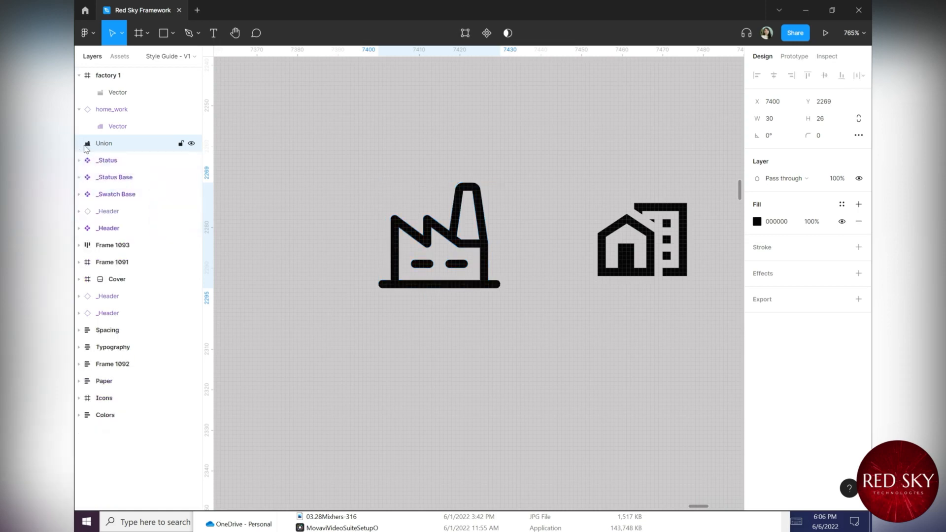
# Rename the flattened Union layer as Vector
pyautogui.doubleClick(100, 145)
pyautogui.write('V')
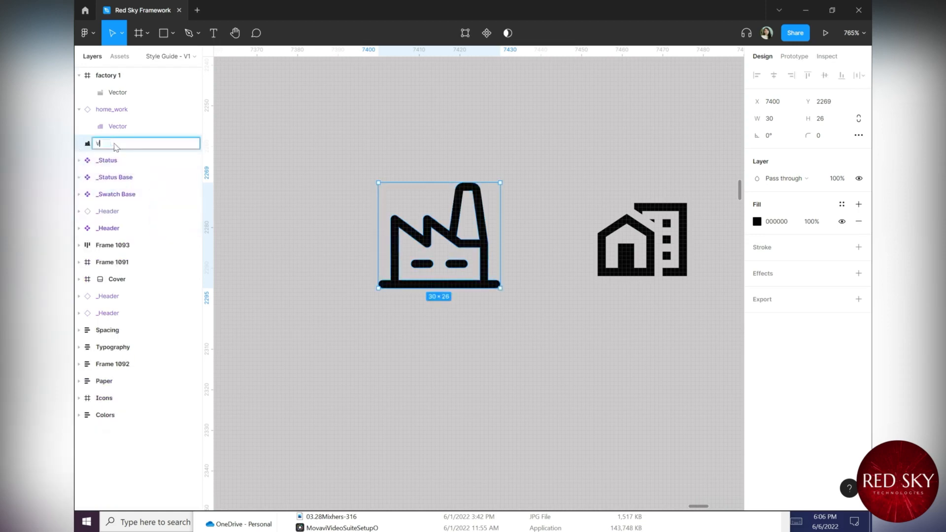
pyautogui.write('ector')
pyautogui.press('Return')
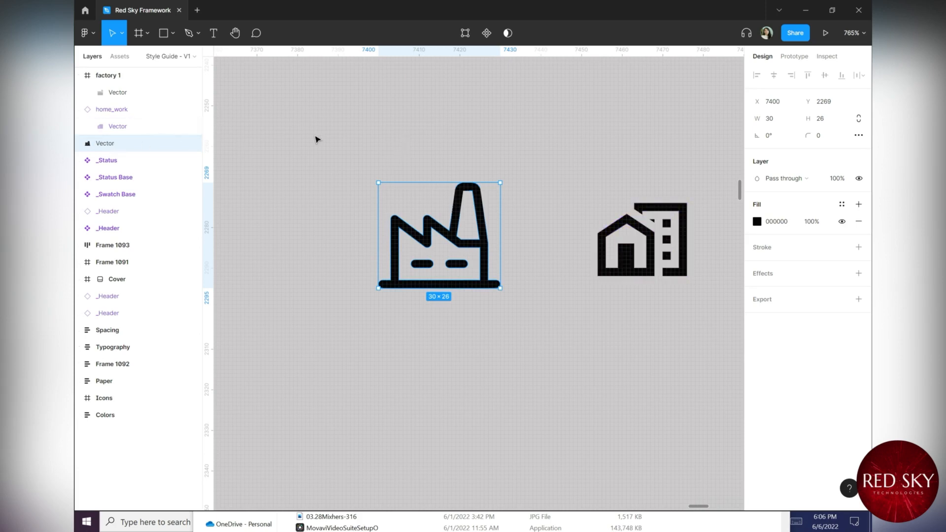
# Scale the factory vector down to 24 wide and adjust its height to 22
pyautogui.click(452, 196)
pyautogui.click(461, 202)
pyautogui.click(472, 172)
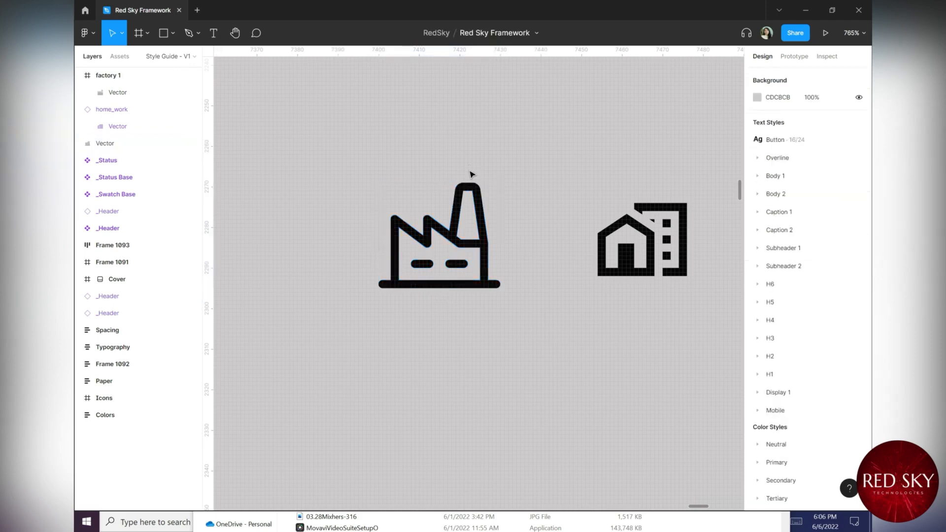
pyautogui.click(462, 203)
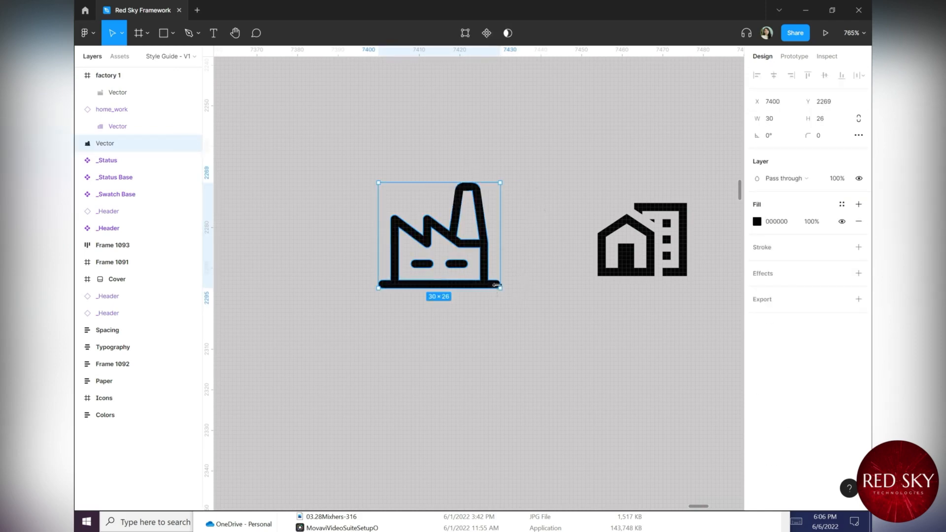
pyautogui.moveTo(501, 288); pyautogui.dragTo(474, 259)
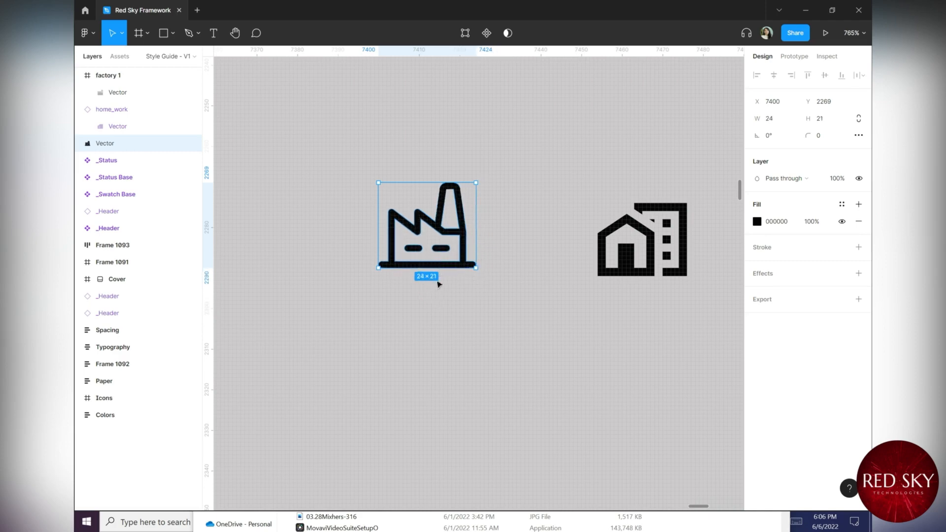
pyautogui.moveTo(440, 271); pyautogui.dragTo(440, 271)
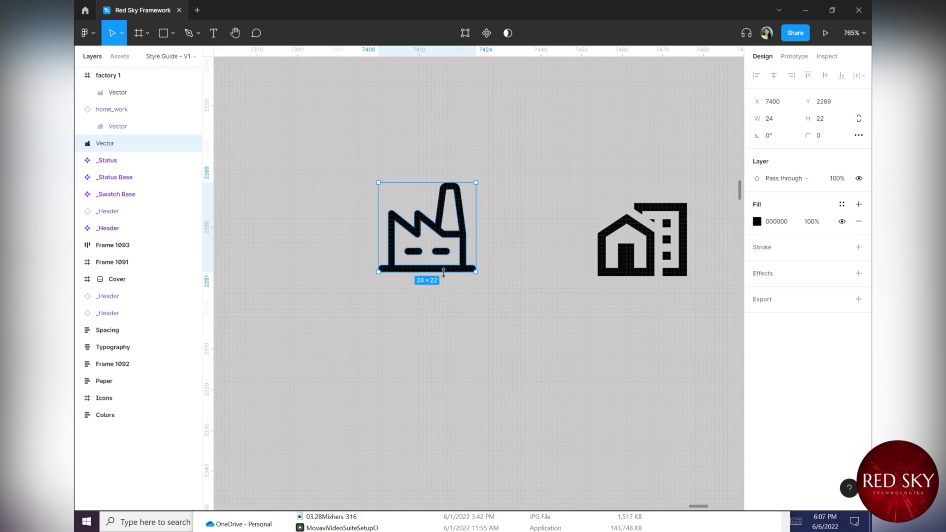
pyautogui.moveTo(445, 270); pyautogui.dragTo(445, 271)
# Wrap the factory vector in its own frame and extend the frame's lower edge to make it 24 × 24
pyautogui.click(502, 236)
pyautogui.click(458, 228)
pyautogui.hotkey('ctrl', 'alt', 'g')
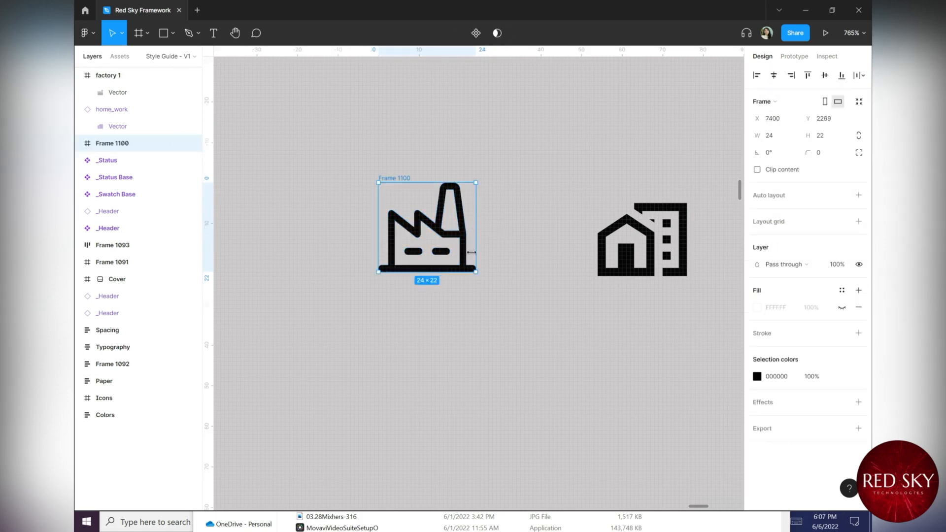
pyautogui.moveTo(458, 272); pyautogui.dragTo(458, 282)
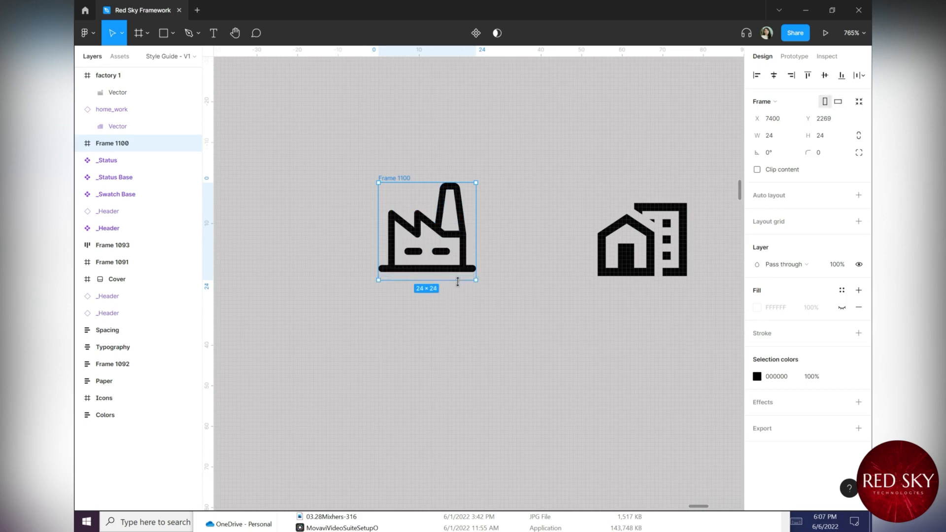
pyautogui.click(436, 270)
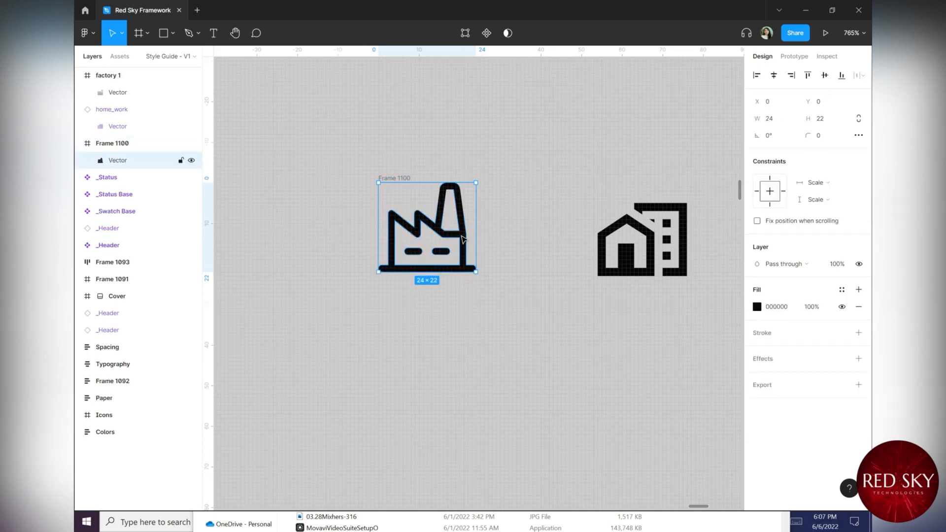
# Centre the factory vector vertically inside its 24 × 24 frame
pyautogui.click(407, 175)
pyautogui.click(392, 177)
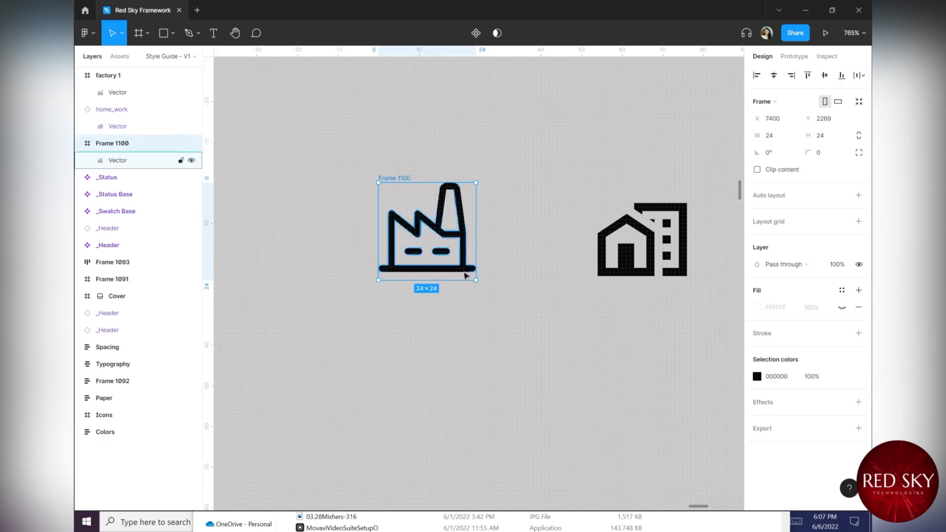
pyautogui.moveTo(453, 280); pyautogui.dragTo(460, 282)
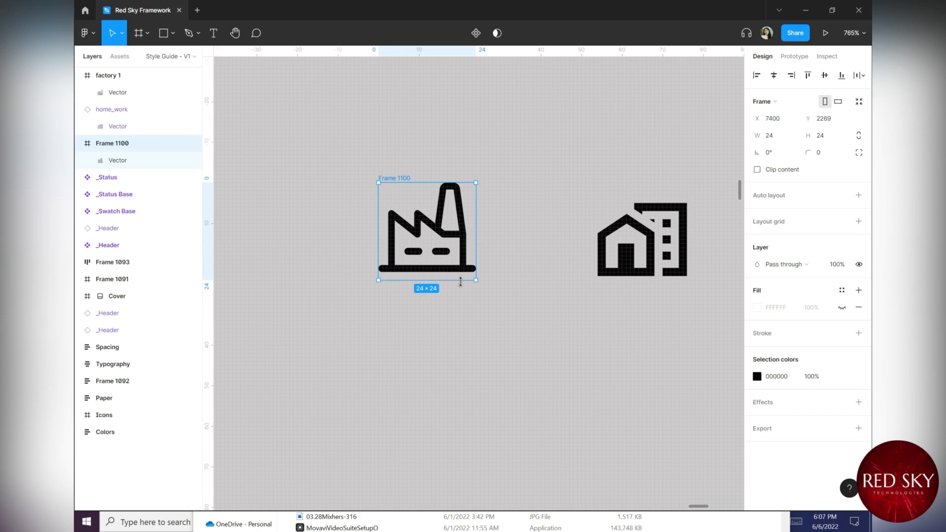
pyautogui.click(443, 271)
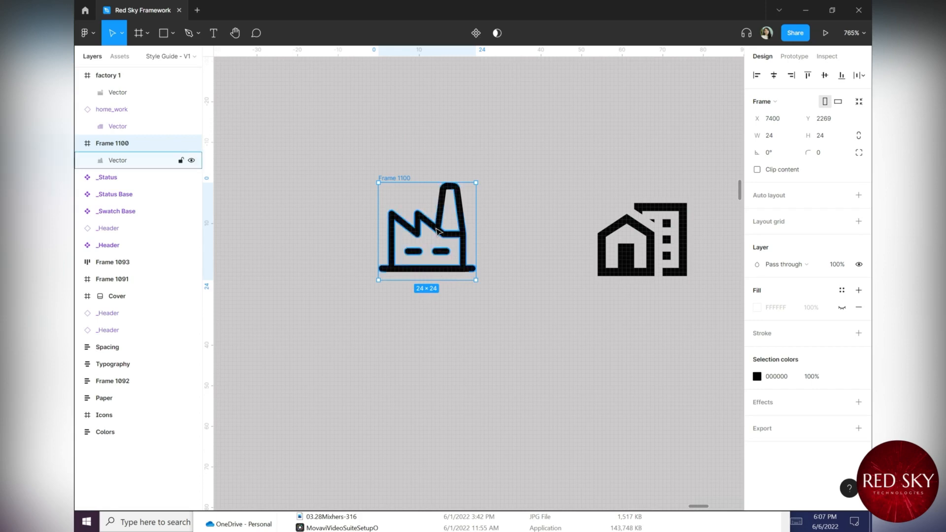
pyautogui.click(824, 76)
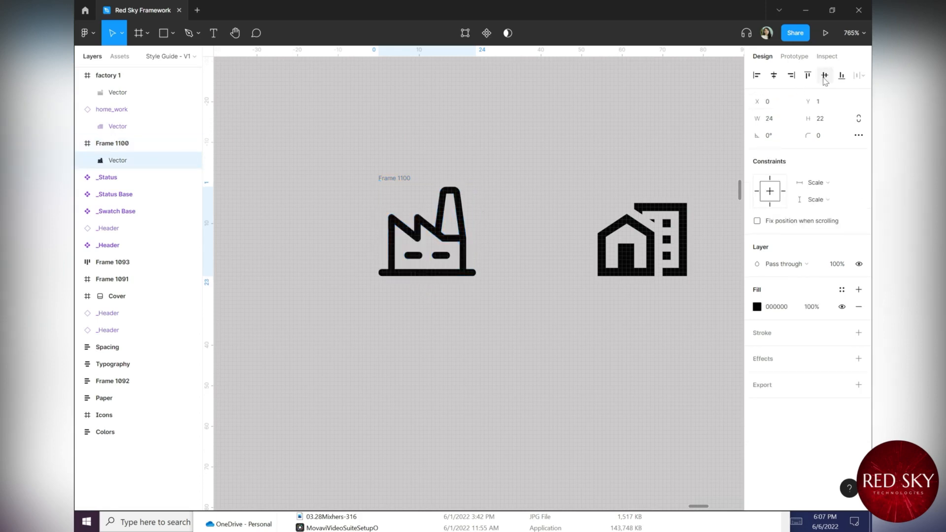
pyautogui.click(412, 178)
# Apply the Neutral/Grey 900 colour style to the rebuilt factory vector's fill
pyautogui.click(433, 237)
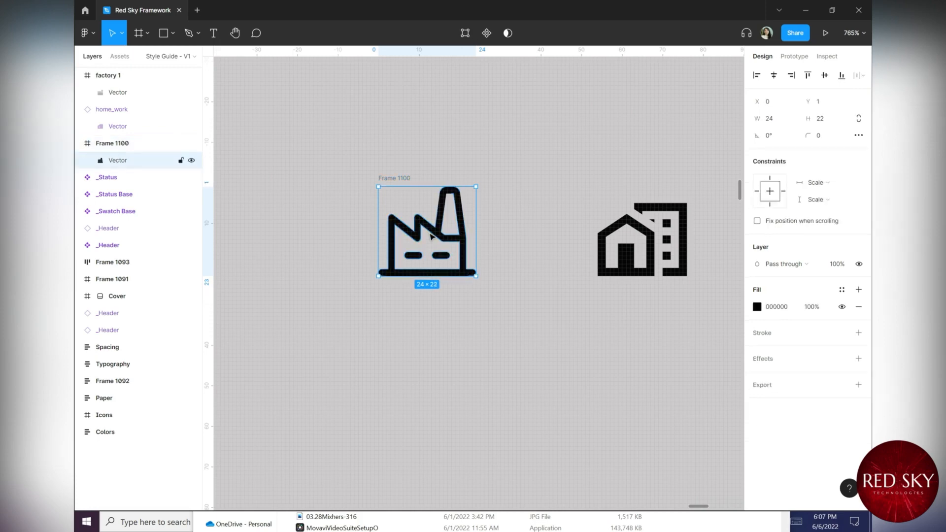
pyautogui.click(841, 290)
pyautogui.click(798, 391)
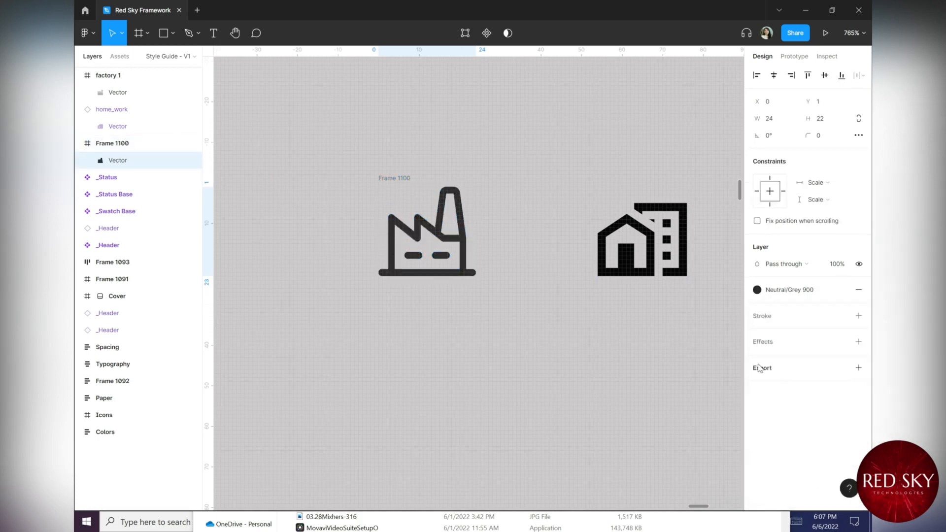
pyautogui.click(512, 185)
# Rename the frame around the rebuilt factory vector as factory
pyautogui.click(386, 178)
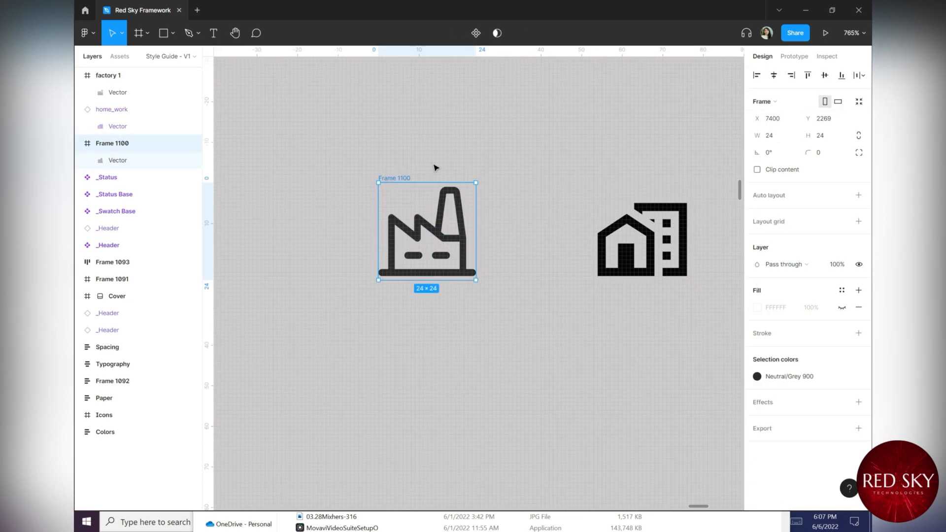
pyautogui.hotkey('ctrl', 'r')
pyautogui.write('f')
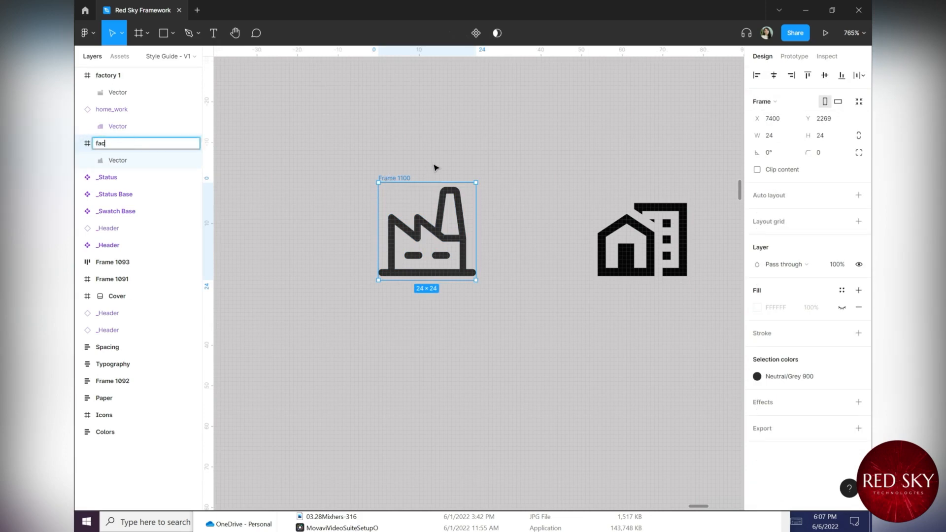
pyautogui.press('Return')
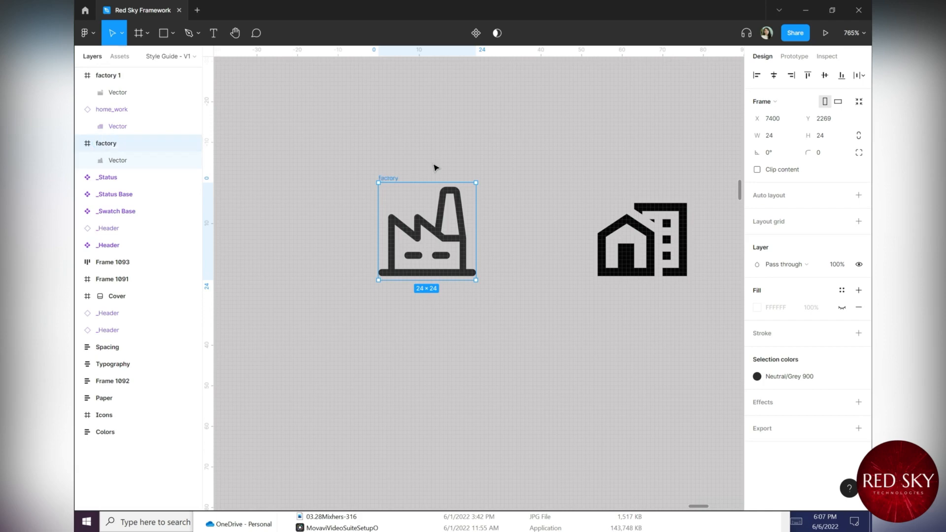
pyautogui.click(481, 157)
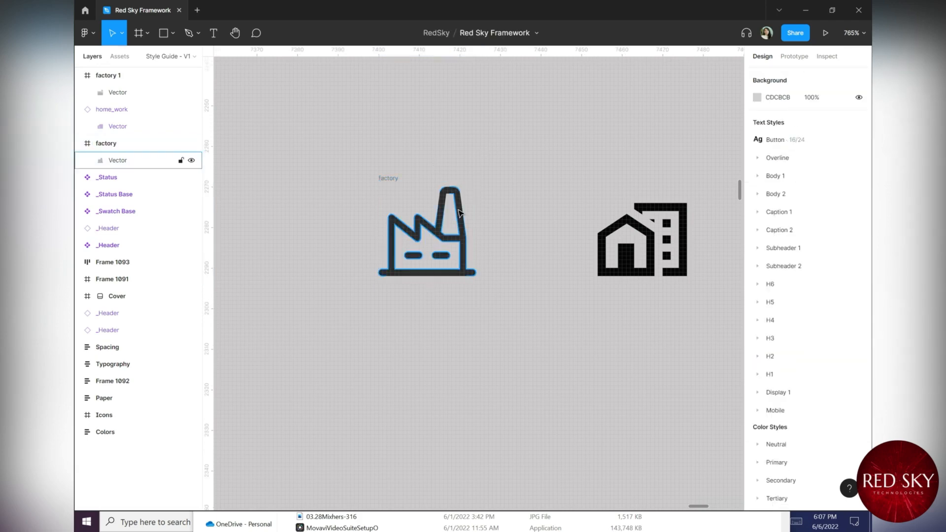
# Turn the factory frame into a component
pyautogui.click(390, 178)
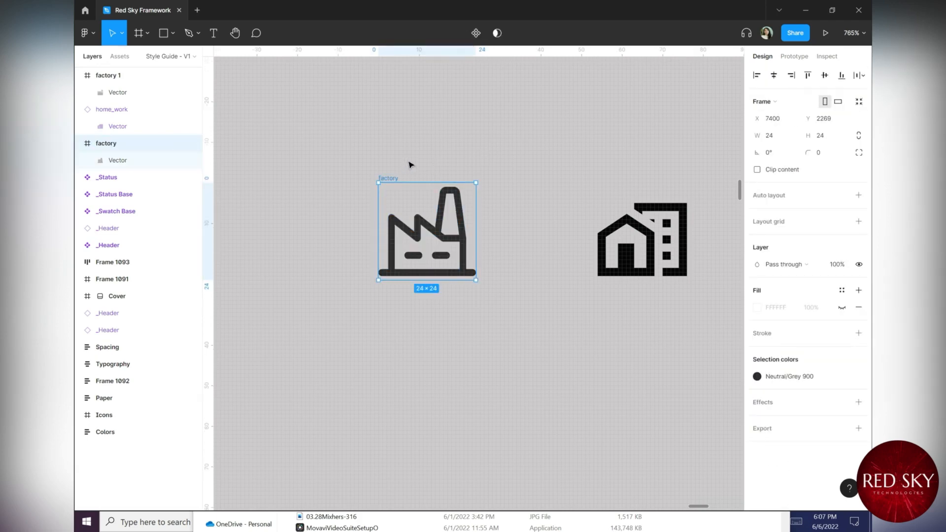
pyautogui.hotkey('ctrl', 'alt', 'k')
pyautogui.click(423, 154)
pyautogui.click(394, 179)
# Move the home_work icon beside the factory component, level with it at X 7437, Y 2269
pyautogui.click(538, 176)
pyautogui.moveTo(539, 177); pyautogui.dragTo(385, 184)
pyautogui.scroll(-2, 418, 194)
pyautogui.moveTo(480, 226); pyautogui.dragTo(417, 214)
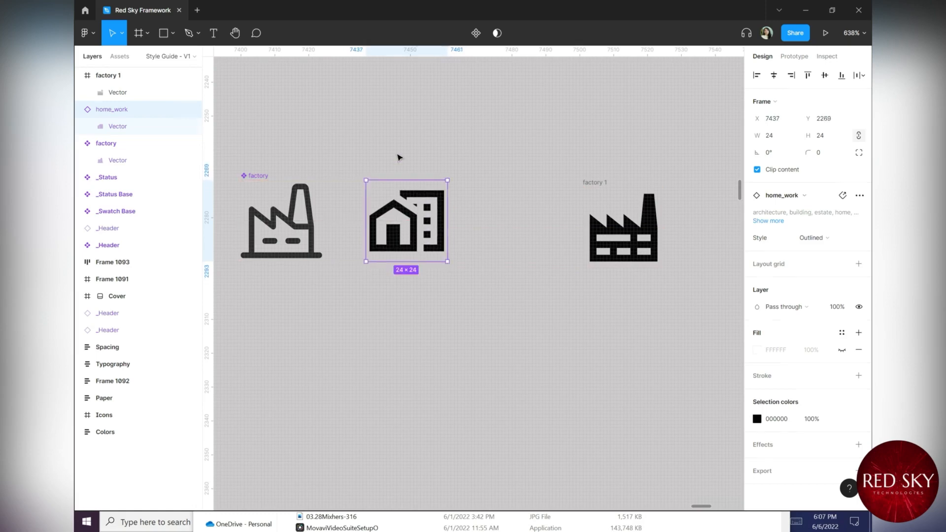
pyautogui.click(398, 155)
pyautogui.moveTo(368, 161); pyautogui.dragTo(417, 158)
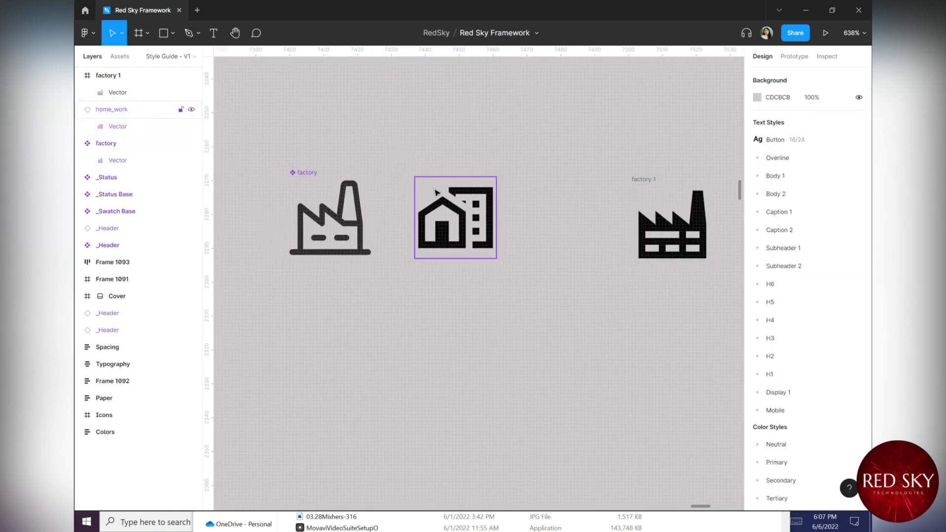
# Browse the home_work icon's style variants and set its Style to Round
pyautogui.moveTo(437, 192); pyautogui.dragTo(492, 193)
pyautogui.click(487, 209)
pyautogui.hscroll(1, 641, 237)
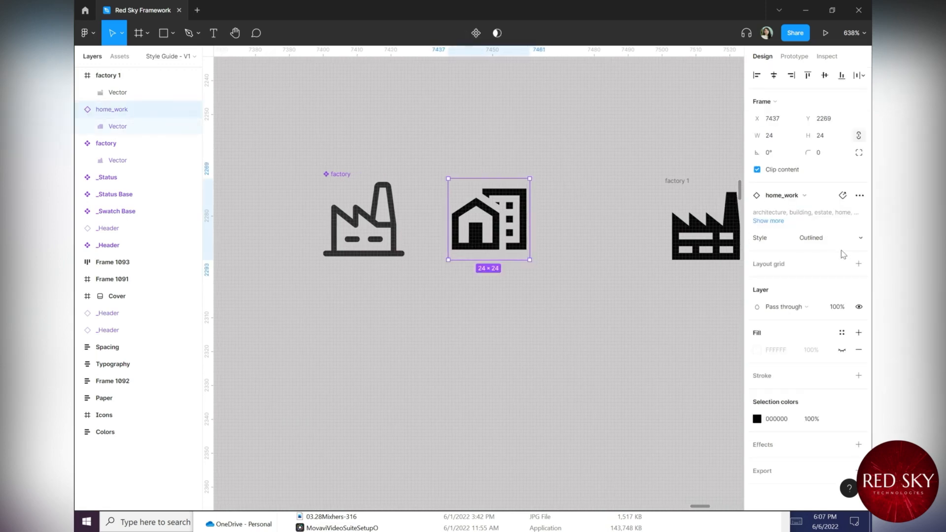
pyautogui.click(828, 241)
pyautogui.click(834, 264)
pyautogui.click(830, 238)
pyautogui.click(827, 251)
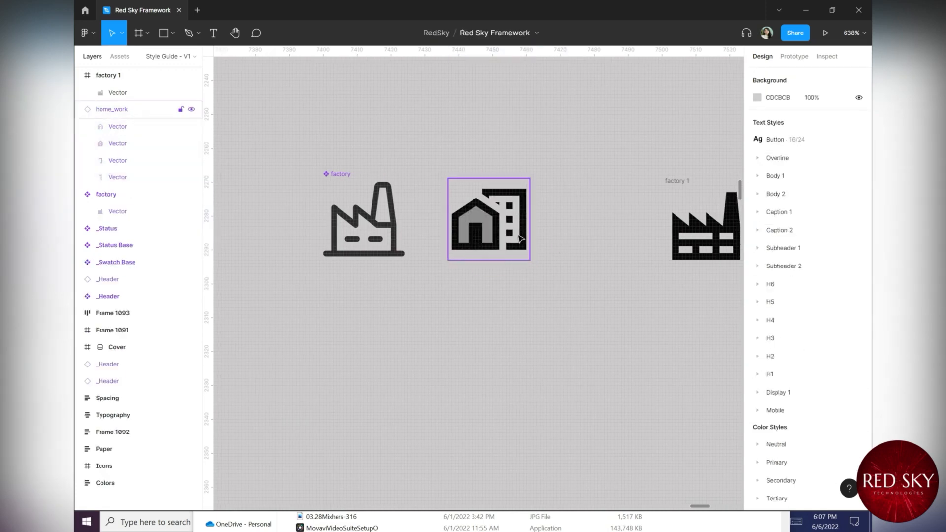
pyautogui.click(821, 238)
pyautogui.click(831, 212)
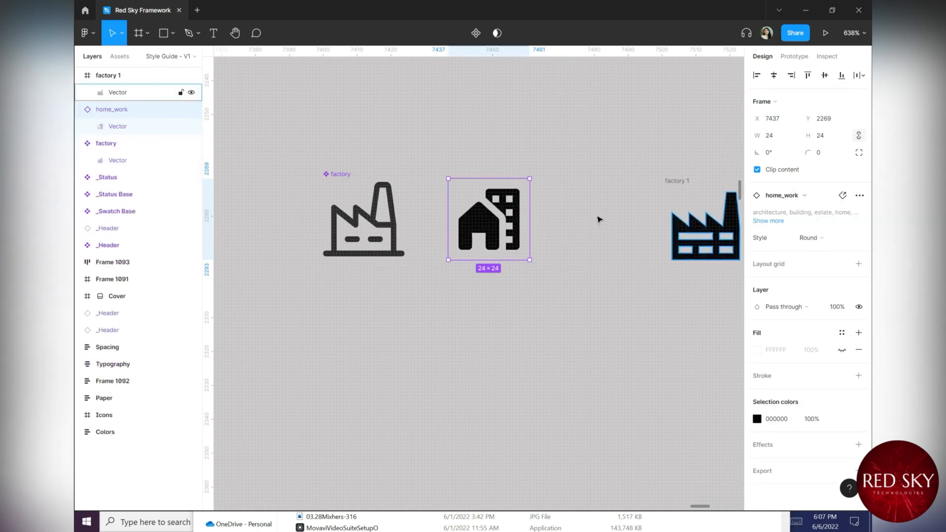
pyautogui.click(562, 199)
# Detach the home_work instance from its library component so it becomes a plain frame
pyautogui.click(510, 230)
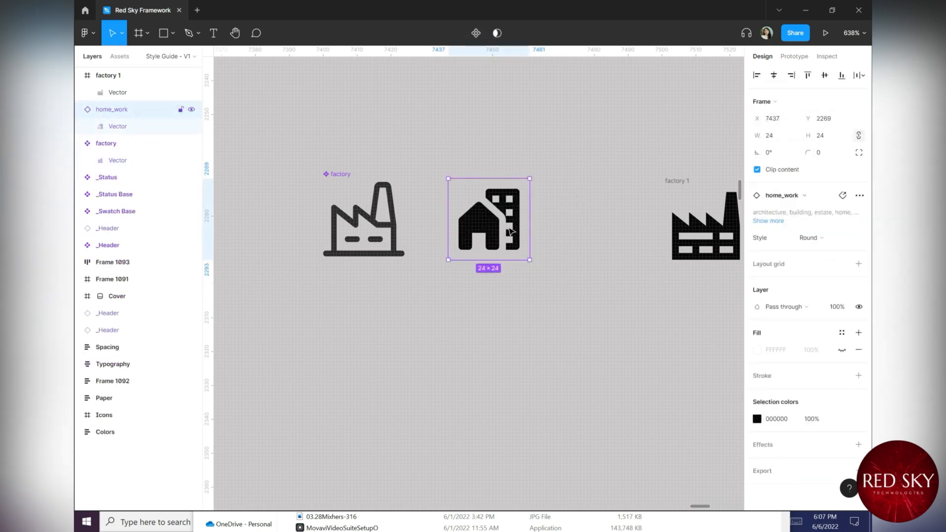
pyautogui.hotkey('ctrl', 'alt', 'b')
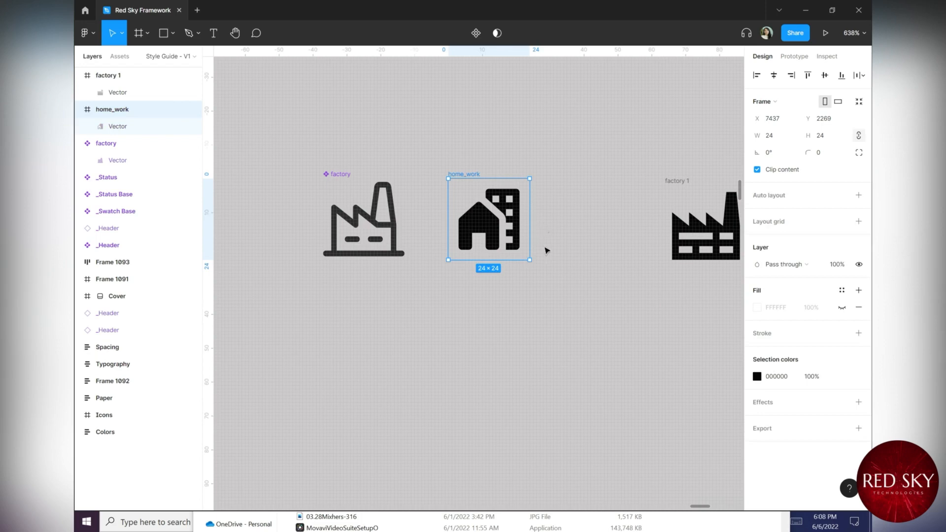
pyautogui.click(484, 223)
pyautogui.click(467, 176)
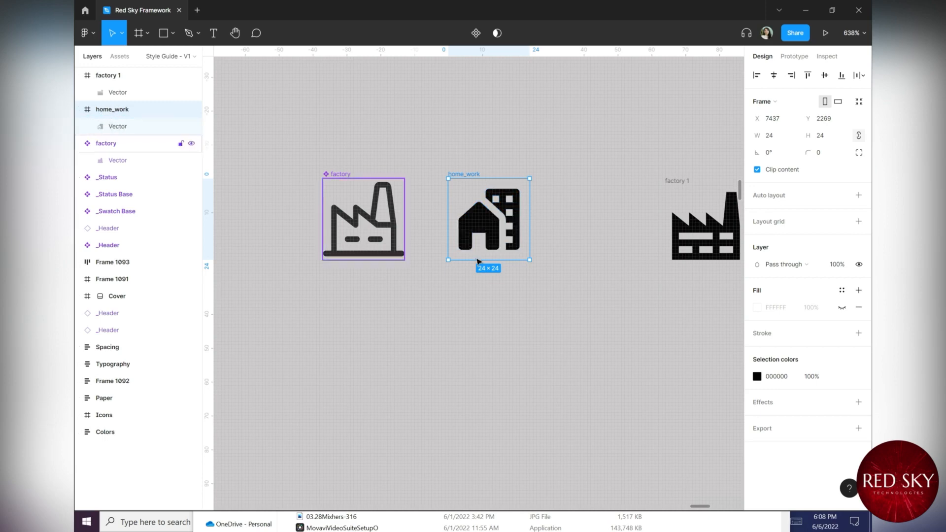
# Scale the home_work vector to 24 × 24 and centre it horizontally and vertically in its frame
pyautogui.click(498, 236)
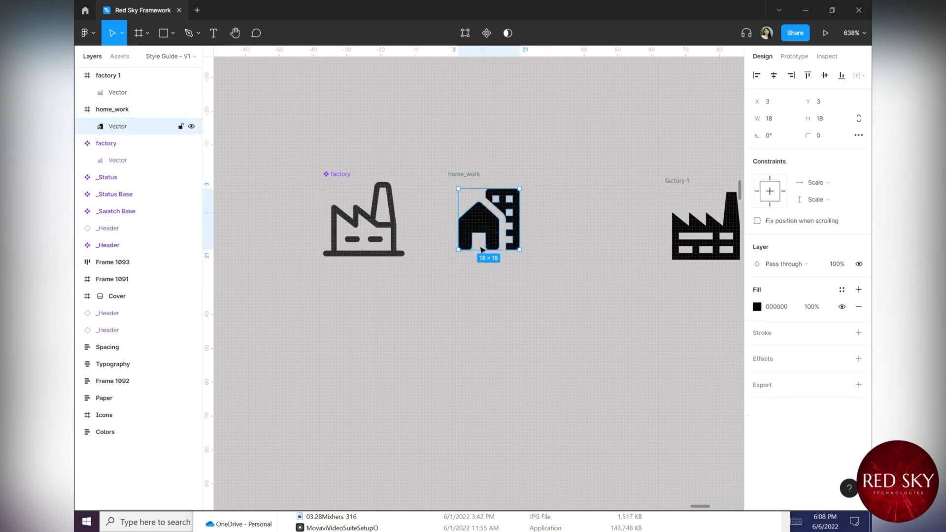
pyautogui.moveTo(450, 257); pyautogui.dragTo(438, 268)
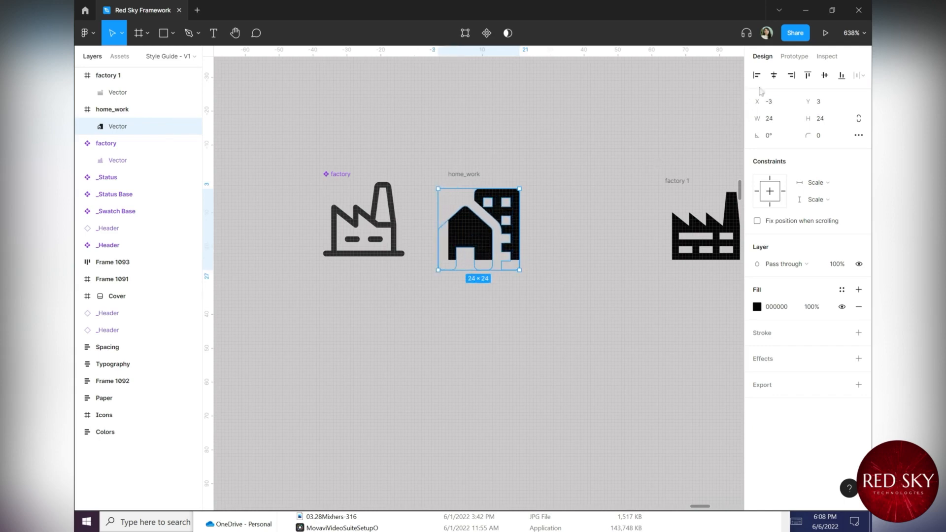
pyautogui.click(774, 75)
pyautogui.click(824, 75)
# Apply the Neutral/Grey 900 colour style to the home_work vector's fill
pyautogui.click(842, 291)
pyautogui.click(765, 374)
pyautogui.click(560, 194)
# Turn the home_work frame into a component
pyautogui.click(471, 175)
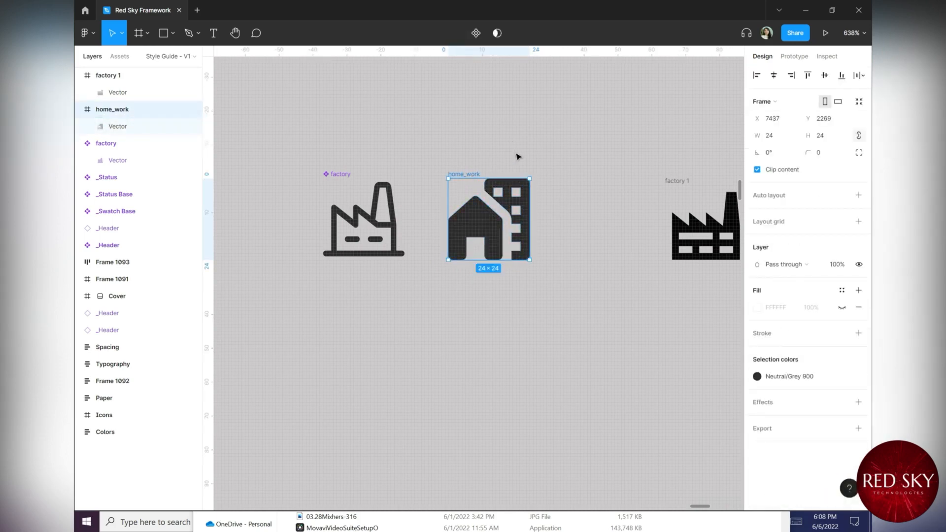
pyautogui.hotkey('ctrl', 'alt', 'k')
pyautogui.click(517, 156)
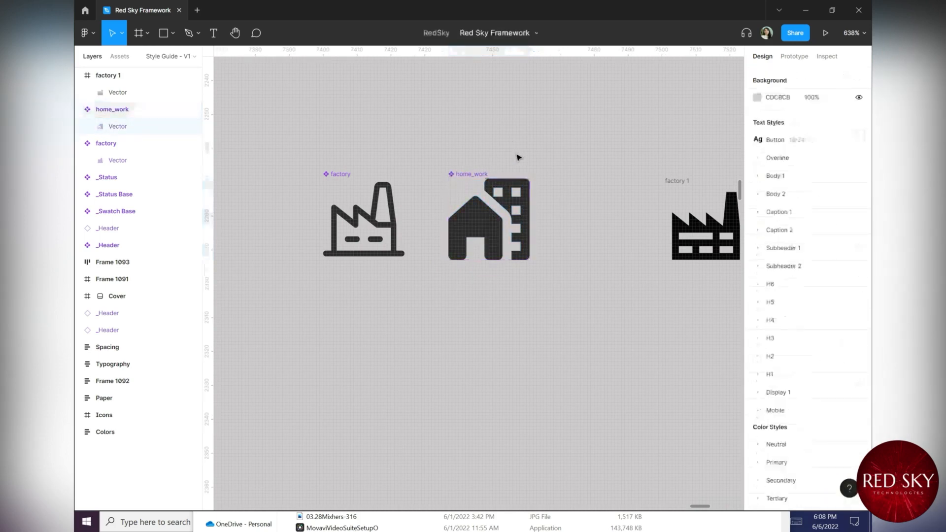
# Move the factory 1 frame beside the home_work component, level with it at X 7472, Y 2269
pyautogui.hscroll(4, 509, 162)
pyautogui.moveTo(579, 178); pyautogui.dragTo(485, 171)
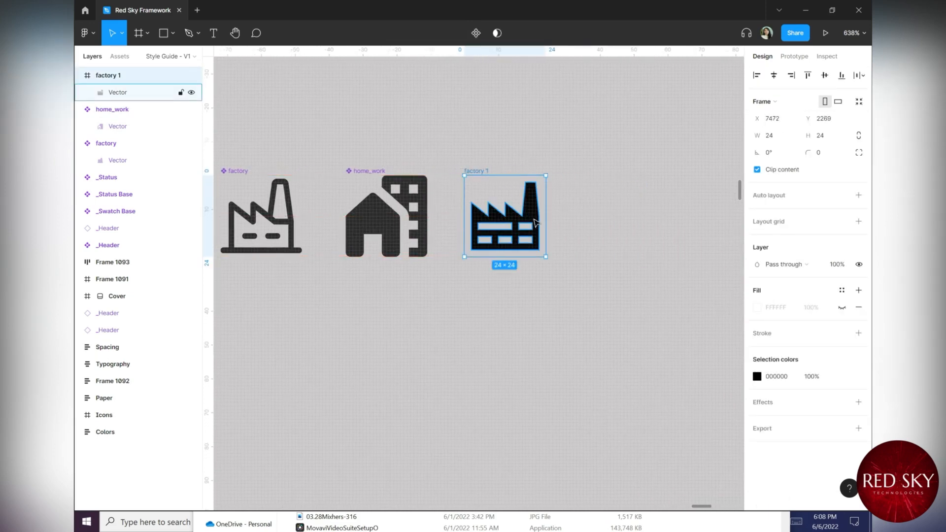
pyautogui.click(369, 186)
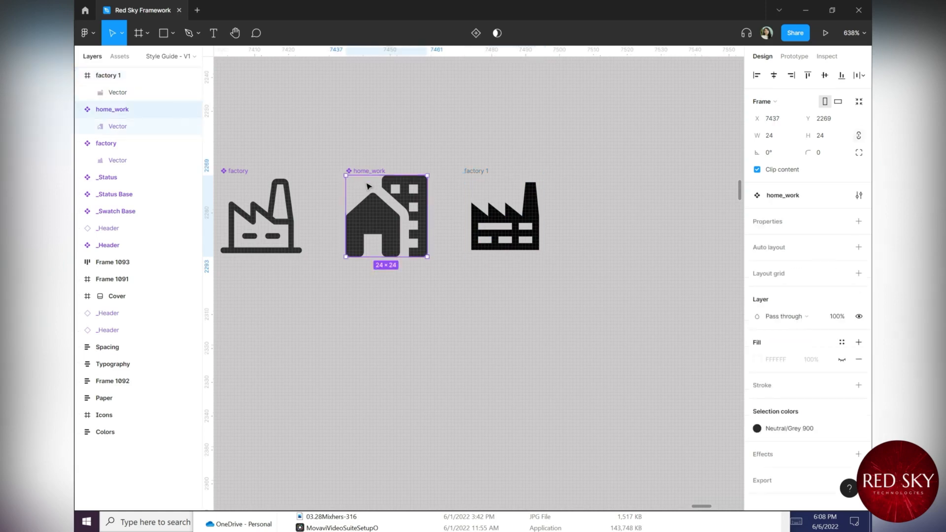
# Scale the vector inside factory 1 to 24 × 24 and centre it horizontally and vertically in its frame
pyautogui.click(483, 172)
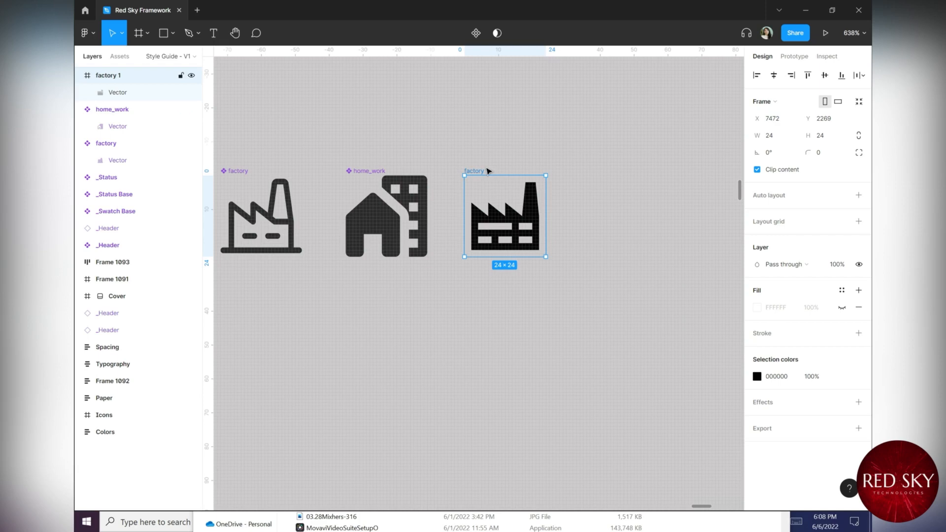
pyautogui.click(117, 92)
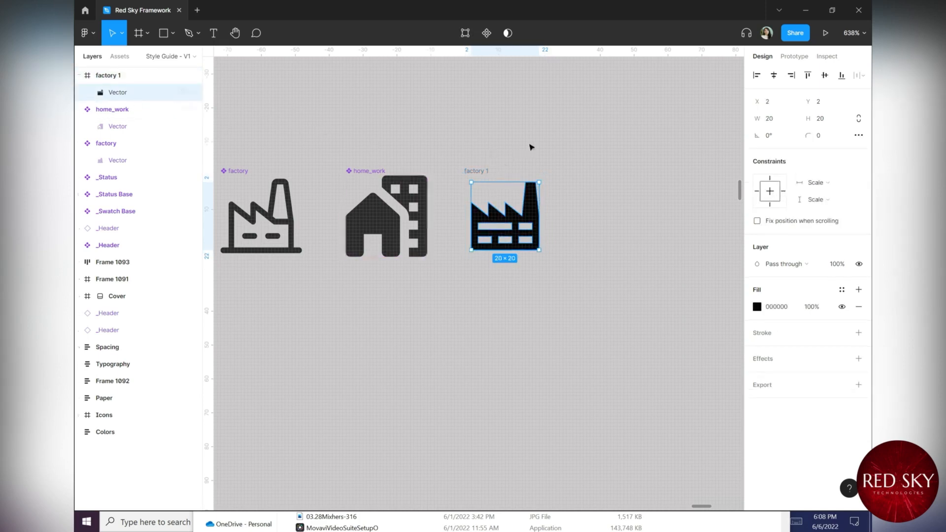
pyautogui.moveTo(471, 251); pyautogui.dragTo(458, 264)
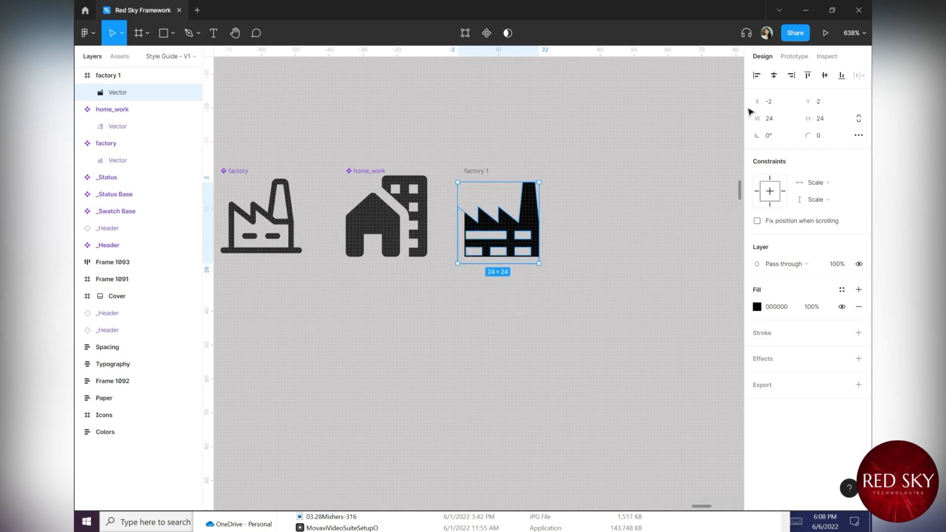
pyautogui.click(775, 80)
pyautogui.click(830, 78)
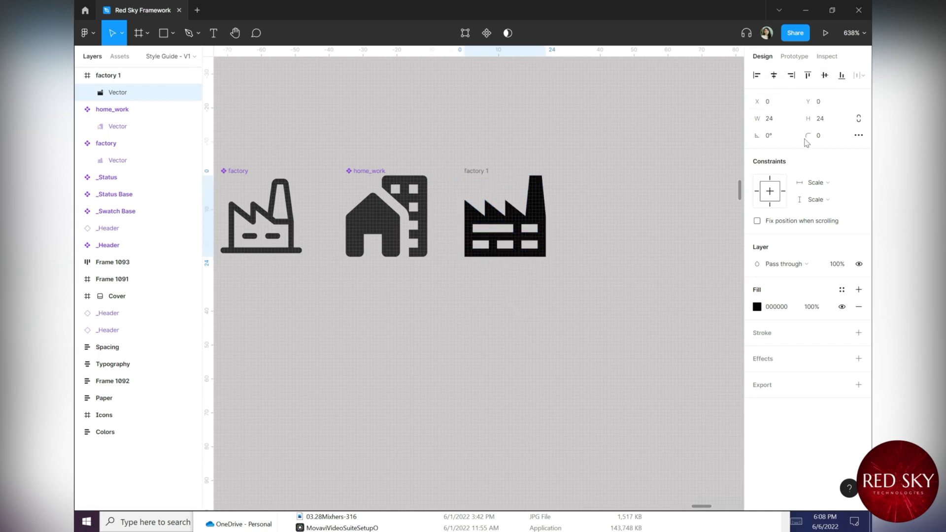
# Apply the Neutral/Grey 900 colour style to the fill of the factory 1 vector
pyautogui.click(840, 290)
pyautogui.click(783, 372)
pyautogui.click(556, 133)
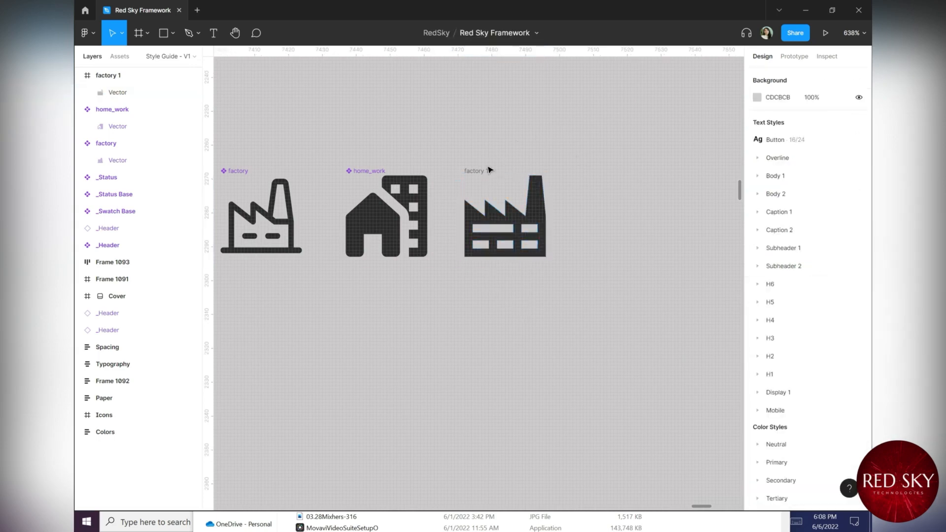
# Turn the factory 1 frame into a component
pyautogui.click(488, 170)
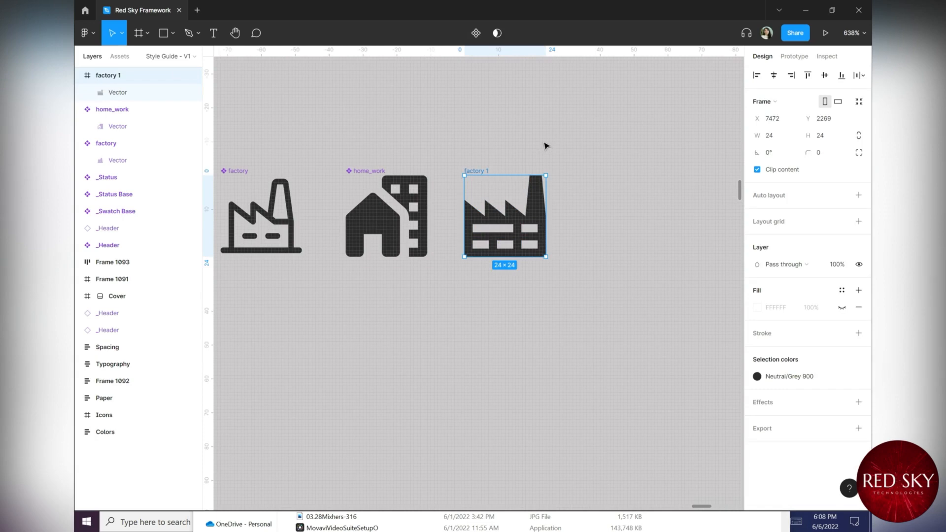
pyautogui.hotkey('ctrl', 'alt', 'k')
pyautogui.click(544, 147)
pyautogui.click(476, 170)
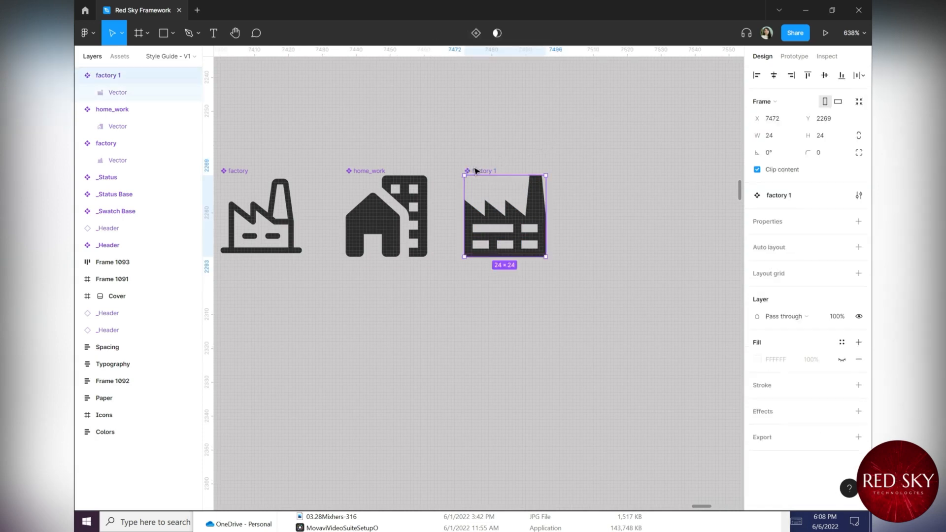
pyautogui.click(379, 171)
pyautogui.click(248, 171)
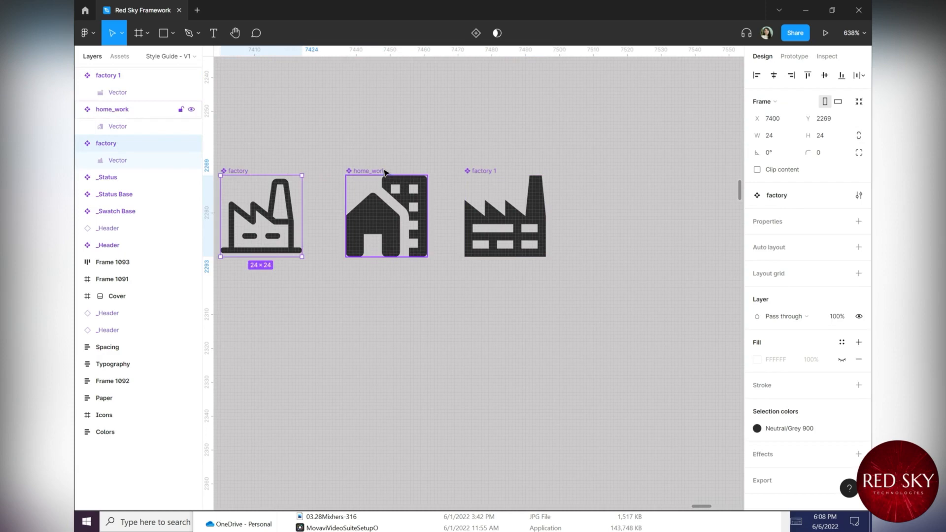
pyautogui.keyDown('shift'); pyautogui.click(367, 171); pyautogui.keyUp('shift')
pyautogui.keyDown('shift'); pyautogui.click(473, 171); pyautogui.keyUp('shift')
pyautogui.click(472, 155)
pyautogui.moveTo(445, 145); pyautogui.dragTo(531, 212)
pyautogui.scroll(-2, 531, 211)
pyautogui.scroll(-3, 538, 232)
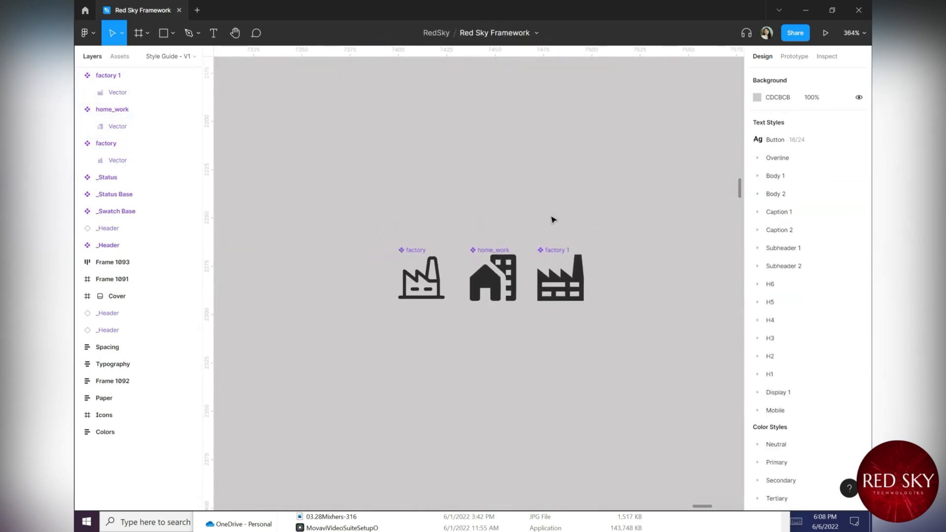
# Cut the factory, home_work and factory 1 components together from the empty canvas
pyautogui.moveTo(347, 223); pyautogui.dragTo(690, 345)
pyautogui.scroll(-5, 610, 225)
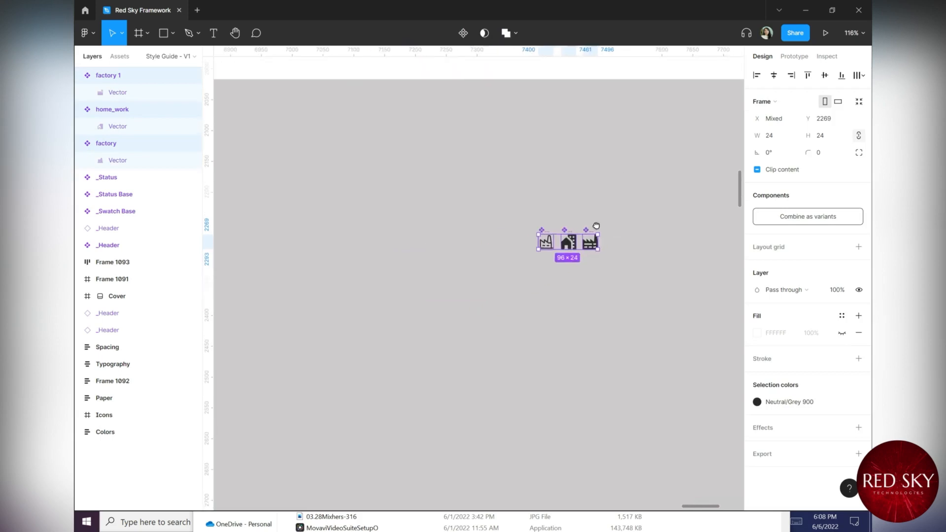
pyautogui.moveTo(599, 218); pyautogui.dragTo(551, 300)
pyautogui.hotkey('ctrl', 'x')
# Paste the three cut components into the Icons frame, beside the Placeholder icon
pyautogui.scroll(-2, 526, 294)
pyautogui.moveTo(473, 285); pyautogui.dragTo(540, 395)
pyautogui.scroll(4, 274, 215)
pyautogui.click(413, 236)
pyautogui.rightClick(414, 235)
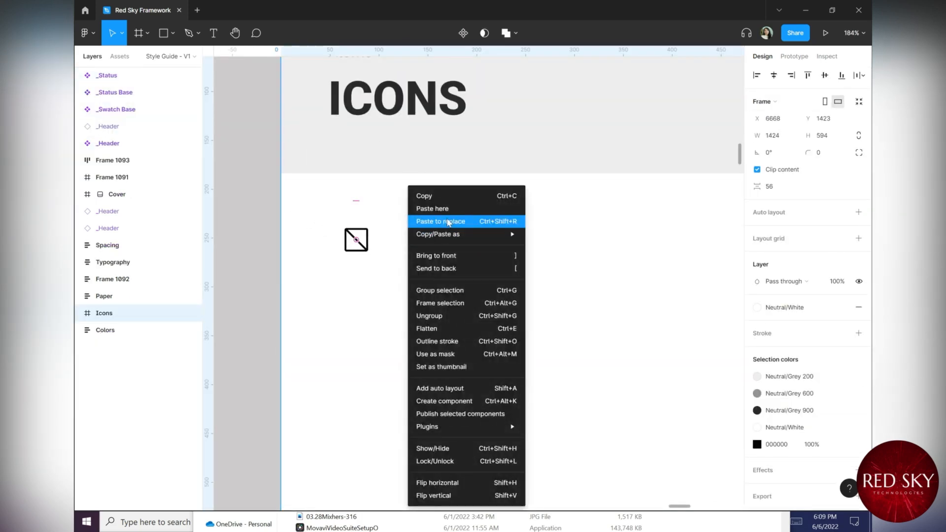
pyautogui.click(449, 209)
pyautogui.moveTo(422, 248); pyautogui.dragTo(404, 244)
# Tidy up the Placeholder icon and the three pasted components into one row with a horizontal spacing of 40
pyautogui.keyDown('shift'); pyautogui.click(356, 241); pyautogui.keyUp('shift')
pyautogui.click(859, 75)
pyautogui.click(779, 108)
pyautogui.click(785, 190)
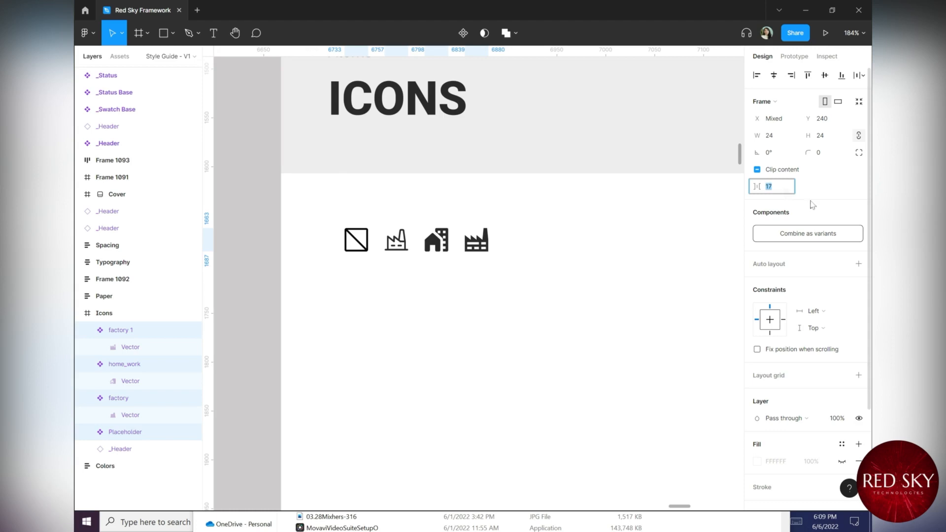
pyautogui.write('2')
pyautogui.press('Return')
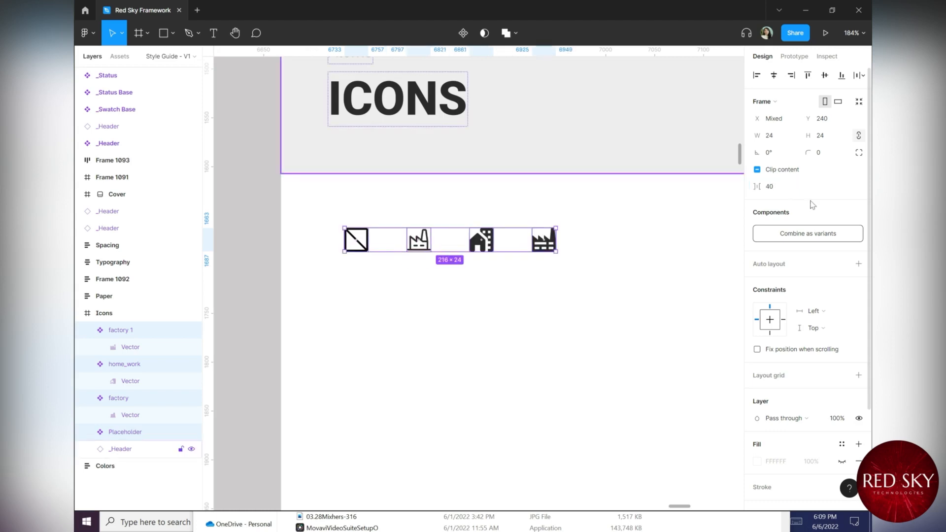
pyautogui.click(270, 240)
# Search the assets for "button" and place a Primary Button instance below the Icons frame
pyautogui.moveTo(484, 257); pyautogui.dragTo(497, 186)
pyautogui.scroll(-1, 534, 333)
pyautogui.moveTo(535, 334); pyautogui.dragTo(547, 253)
pyautogui.click(127, 60)
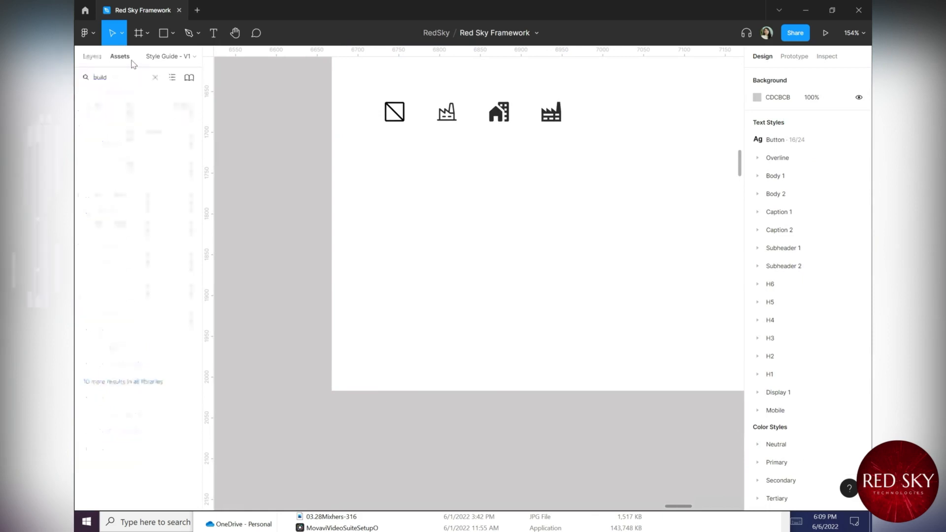
pyautogui.write('button')
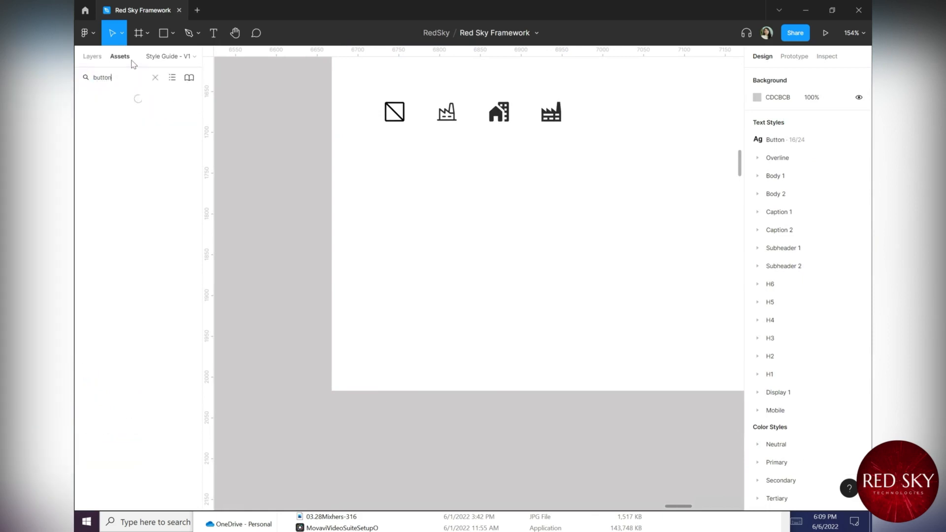
pyautogui.moveTo(169, 246); pyautogui.dragTo(449, 451)
# Turn on the leading icon of the placed Primary Button
pyautogui.scroll(-3, 560, 394)
pyautogui.click(805, 263)
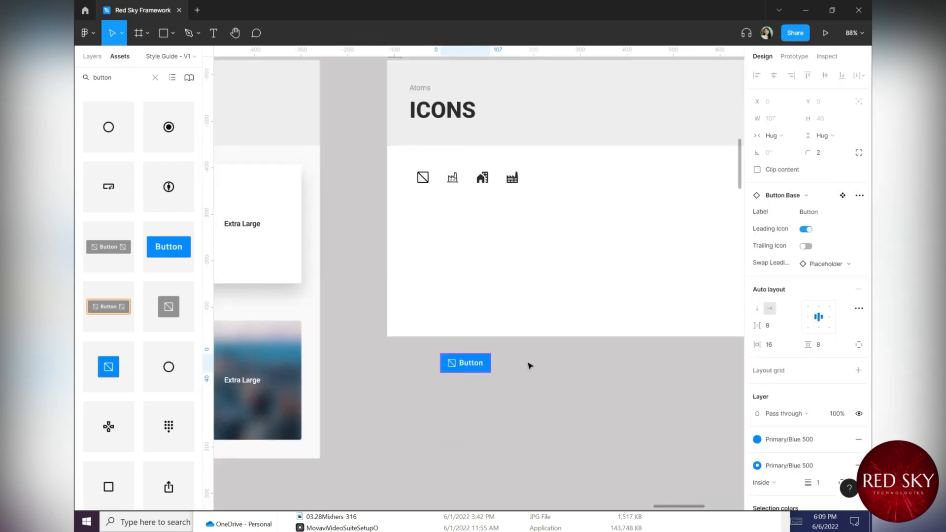
pyautogui.click(527, 363)
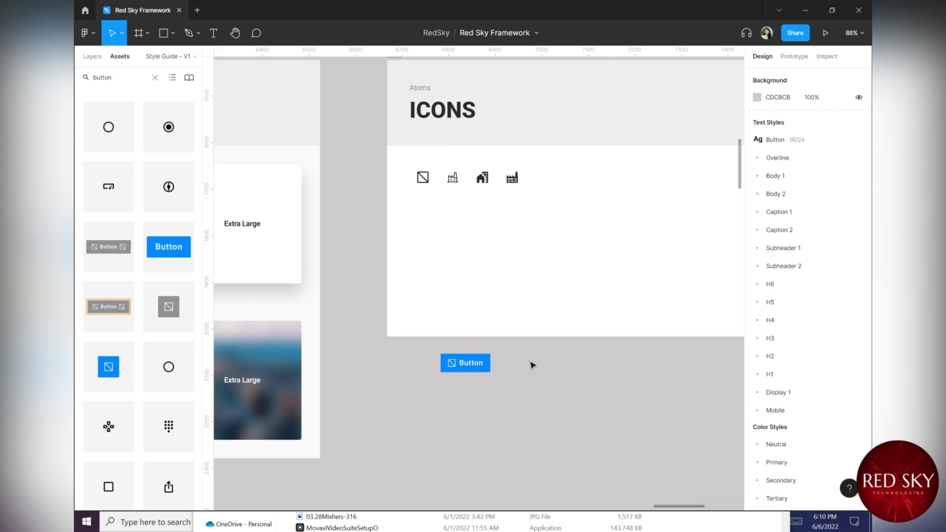
# Examine the layer structure of the factory, home_work and factory 1 components in the Icons frame
pyautogui.scroll(3, 451, 178)
pyautogui.click(454, 180)
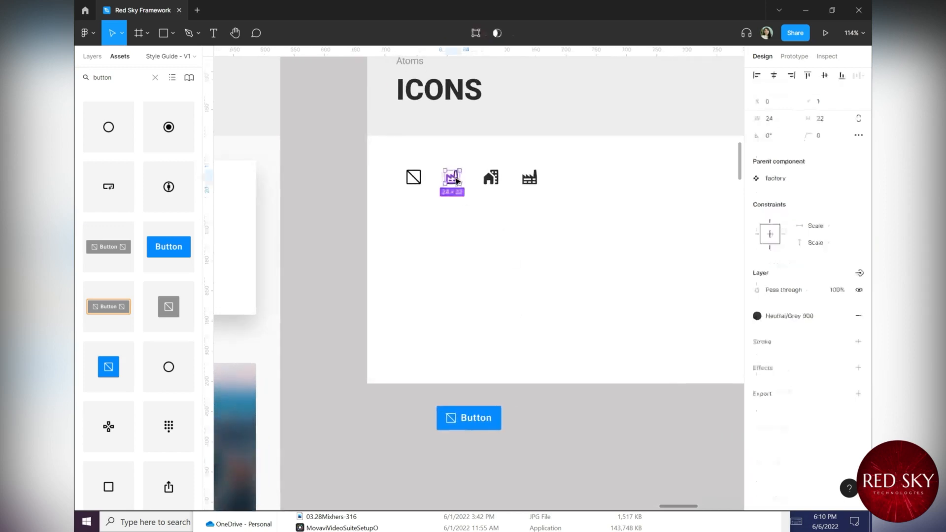
pyautogui.click(92, 56)
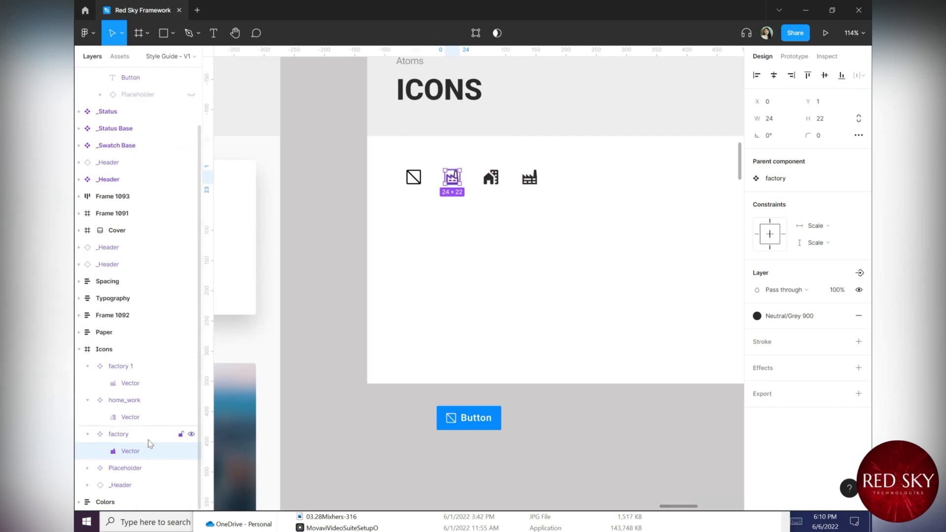
pyautogui.click(491, 178)
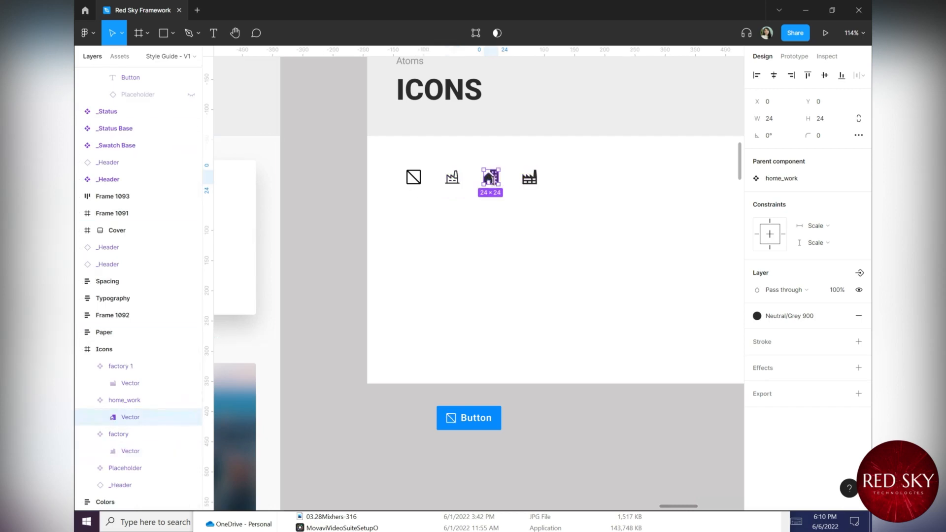
pyautogui.click(532, 180)
pyautogui.click(549, 407)
# Swap the Placeholder leading icon of the Button Base nested in the Primary Button for factory 1
pyautogui.scroll(-3, 548, 317)
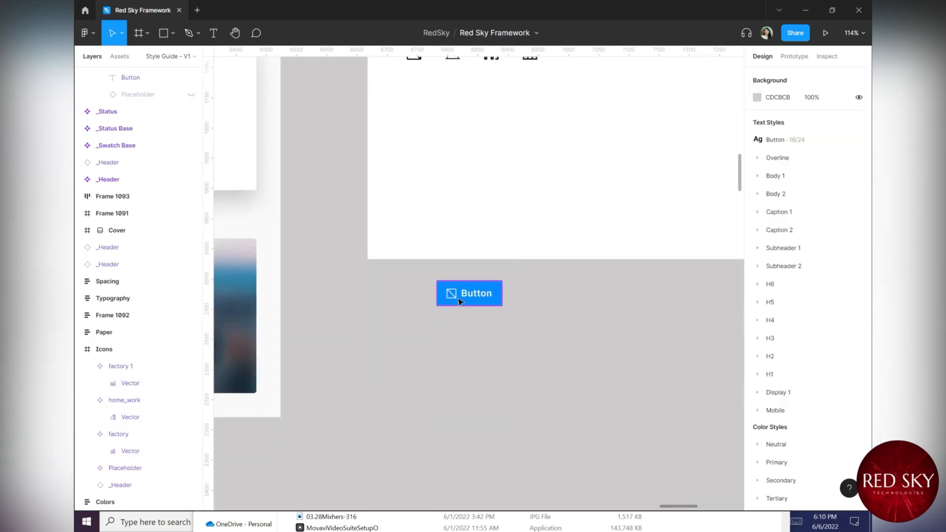
pyautogui.click(458, 304)
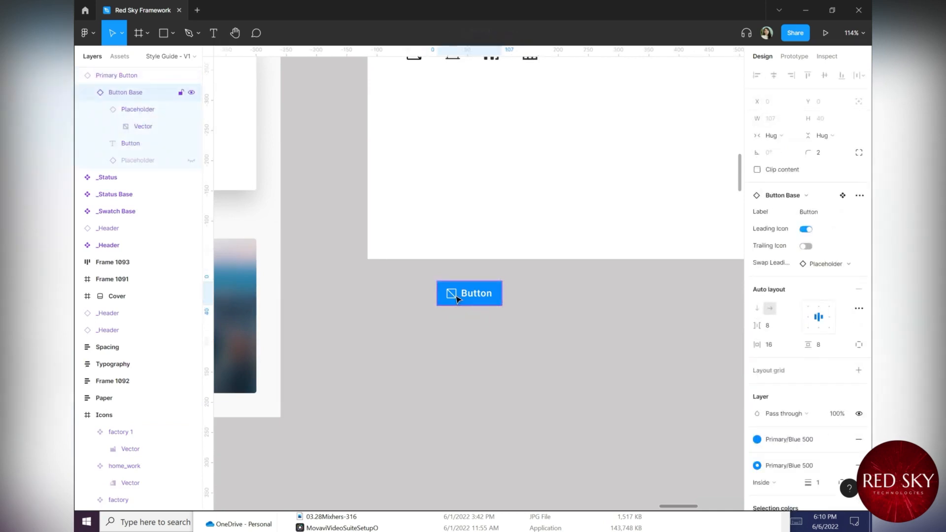
pyautogui.doubleClick(457, 298)
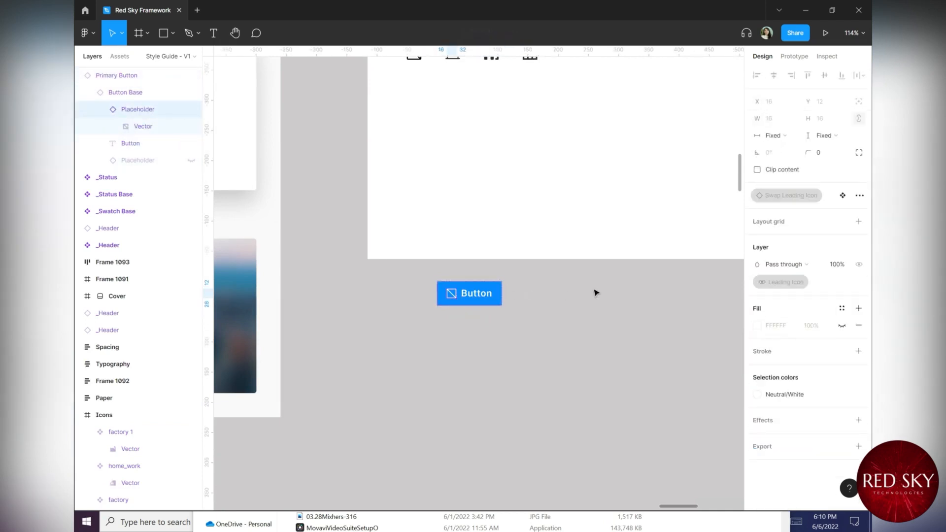
pyautogui.click(541, 302)
pyautogui.click(485, 295)
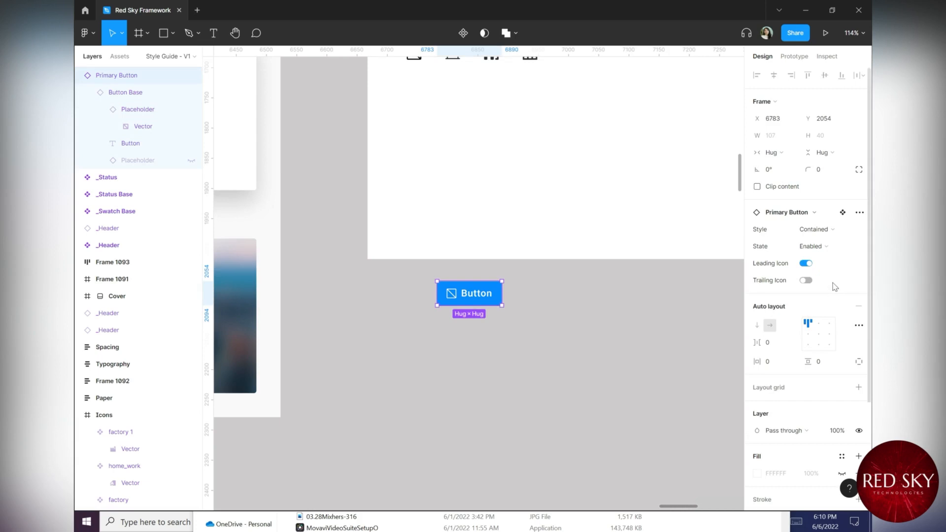
pyautogui.doubleClick(497, 302)
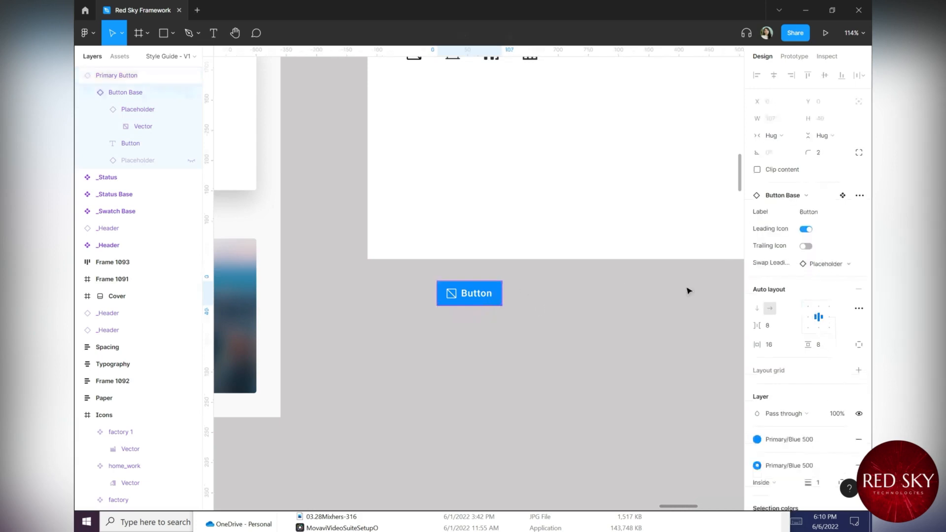
pyautogui.click(833, 264)
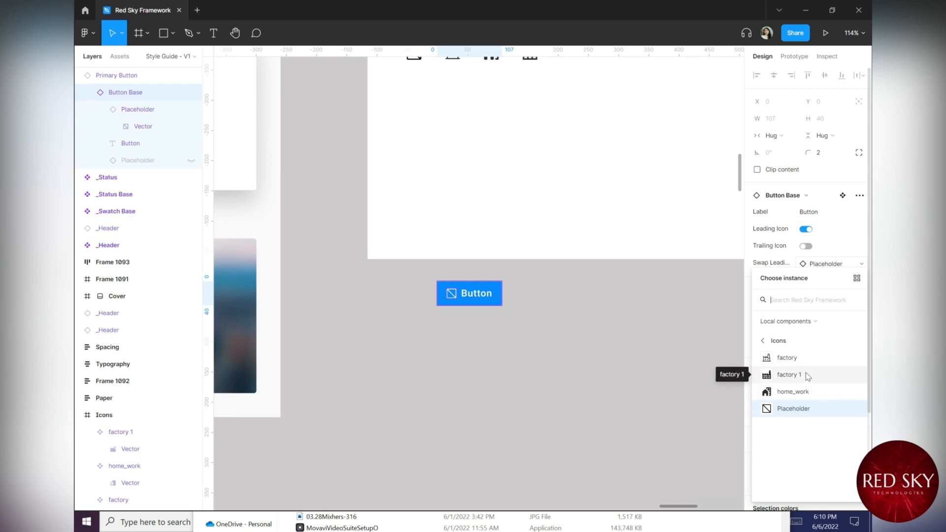
pyautogui.click(804, 377)
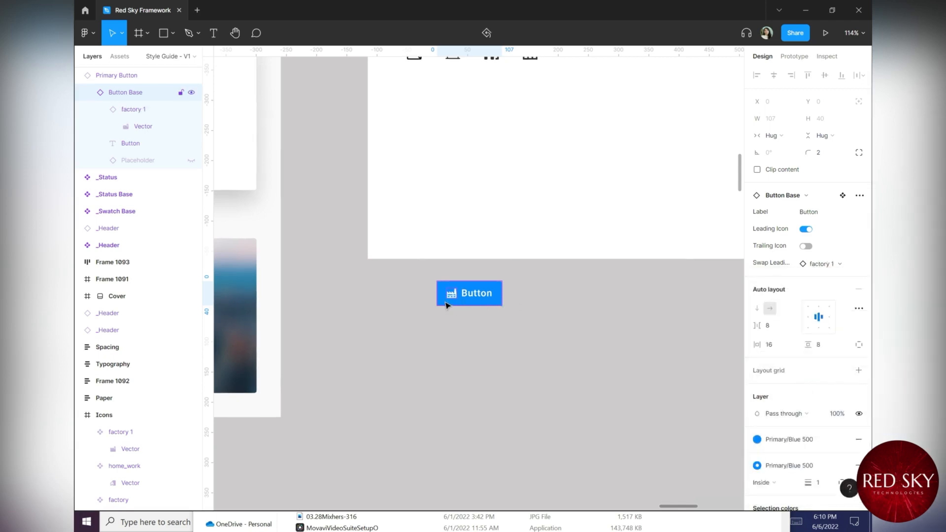
pyautogui.scroll(5, 497, 309)
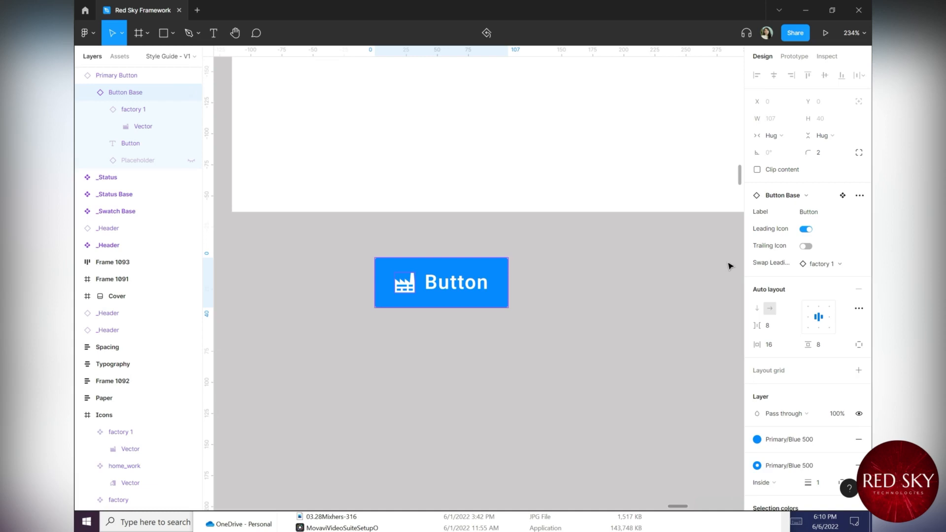
# Try the factory and home_work components as the leading icon of the nested Button Base
pyautogui.click(840, 263)
pyautogui.click(807, 363)
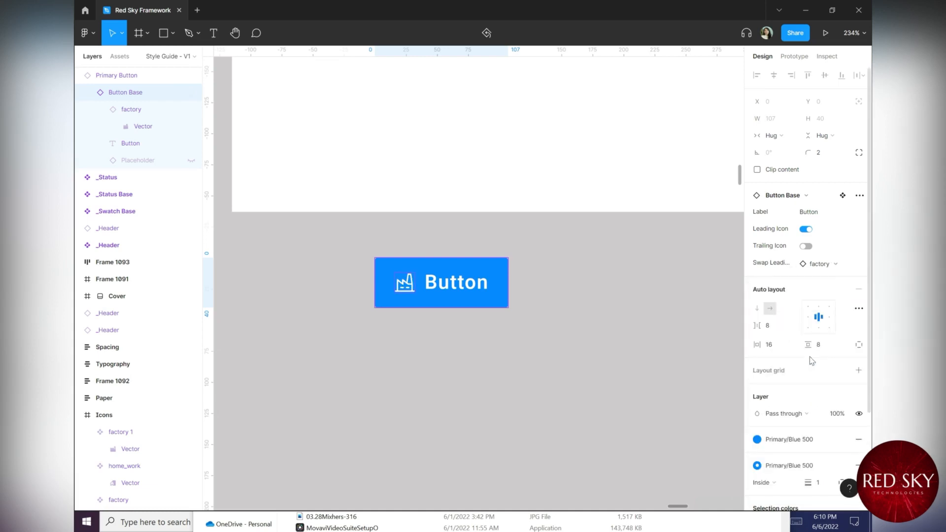
pyautogui.click(838, 264)
pyautogui.click(788, 391)
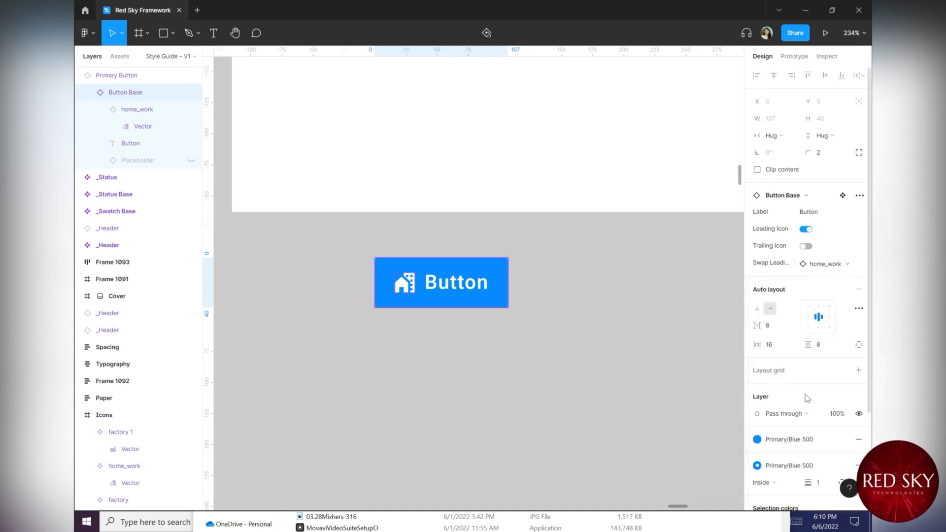
# Swap the button's leading icon back to factory 1 and deselect the button
pyautogui.click(840, 270)
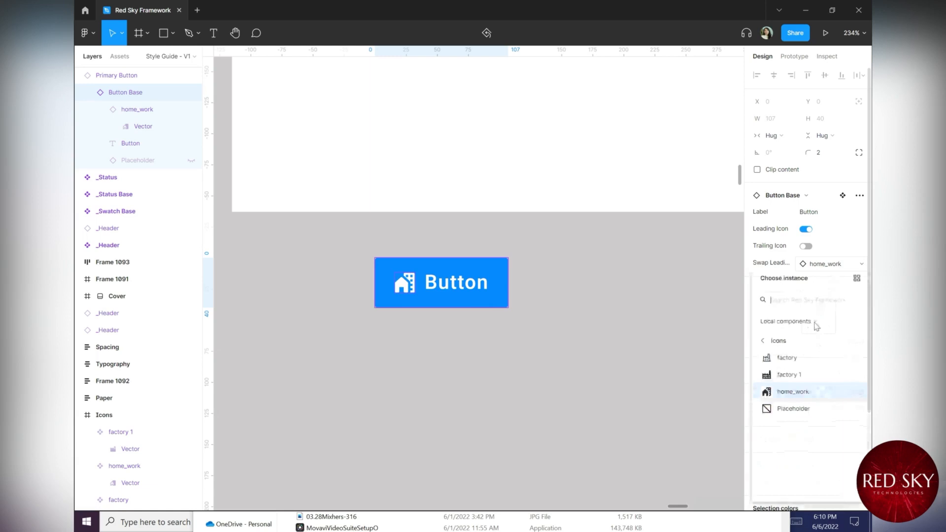
pyautogui.click(788, 374)
pyautogui.click(542, 290)
pyautogui.scroll(-5, 543, 289)
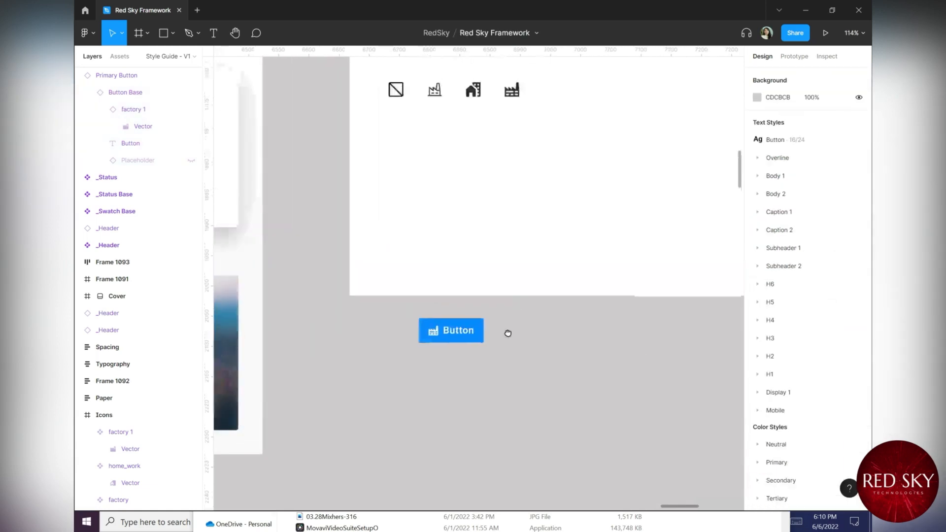
pyautogui.scroll(10, 413, 392)
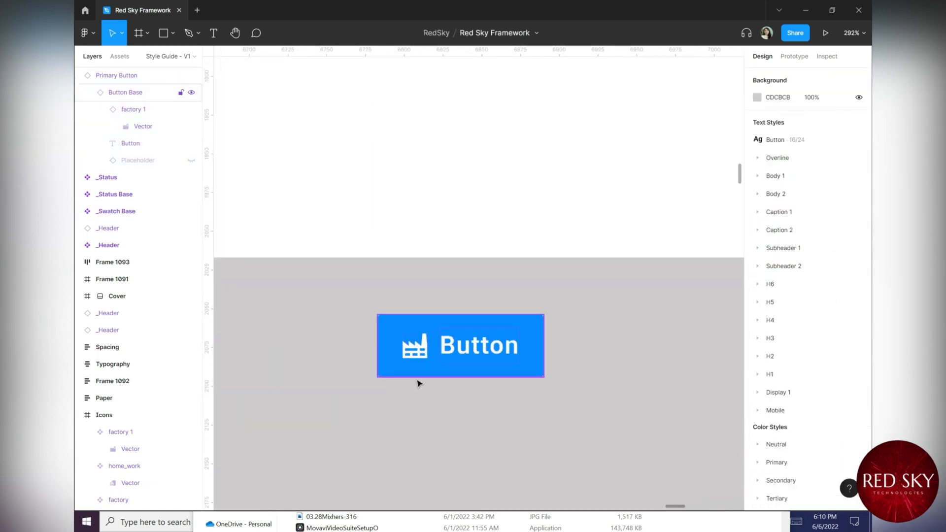
pyautogui.scroll(-2, 441, 390)
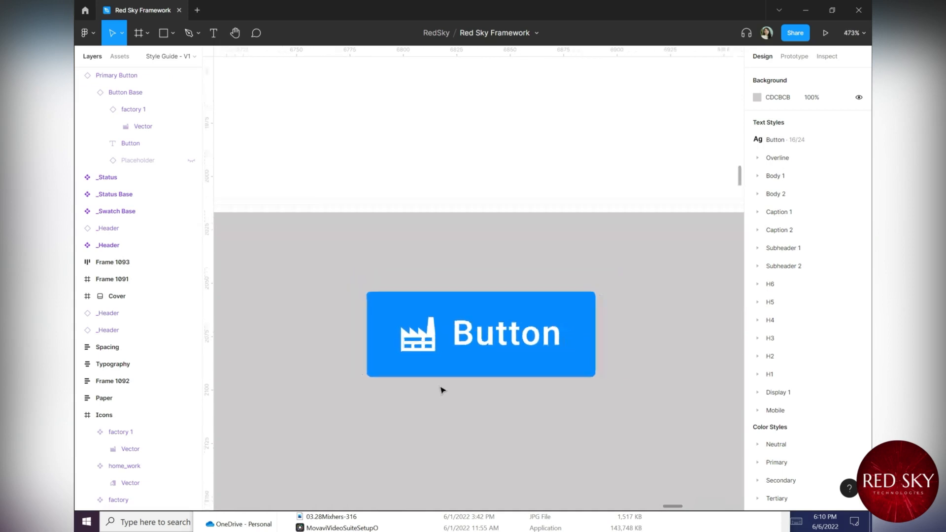